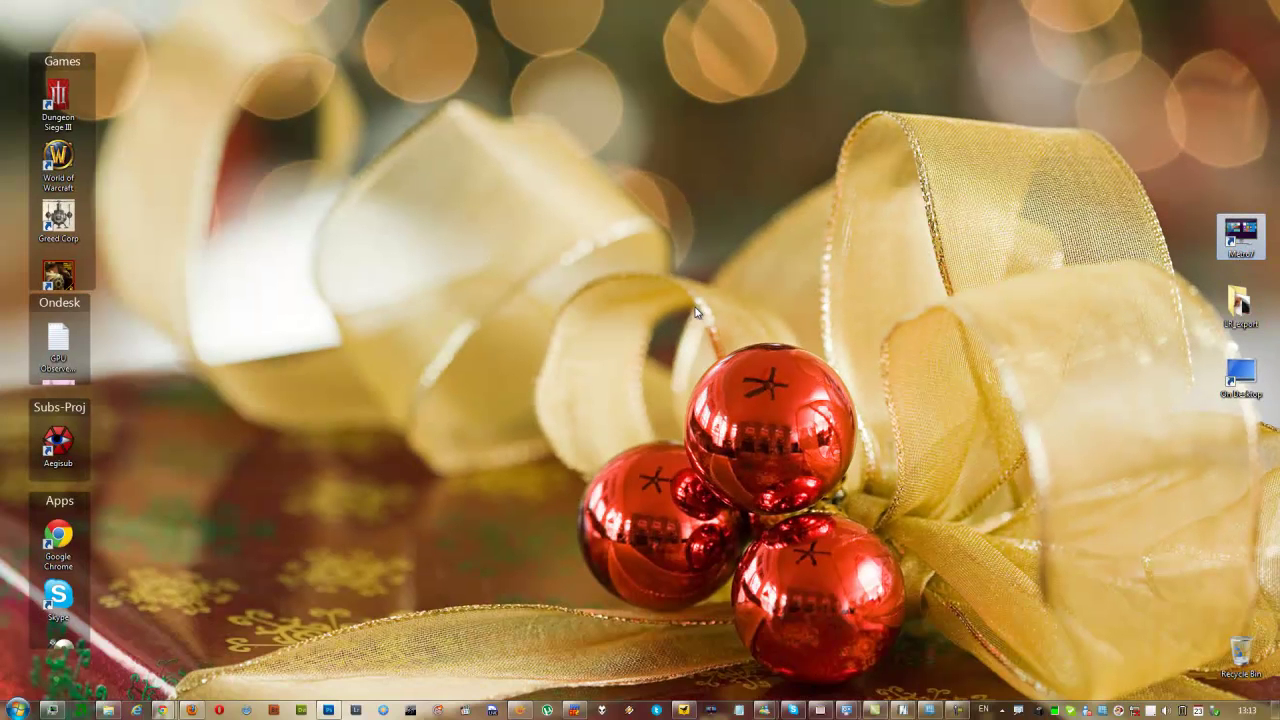
- Launch Metro7 from the desktop and start pinning an application to its start screen
key("Return")
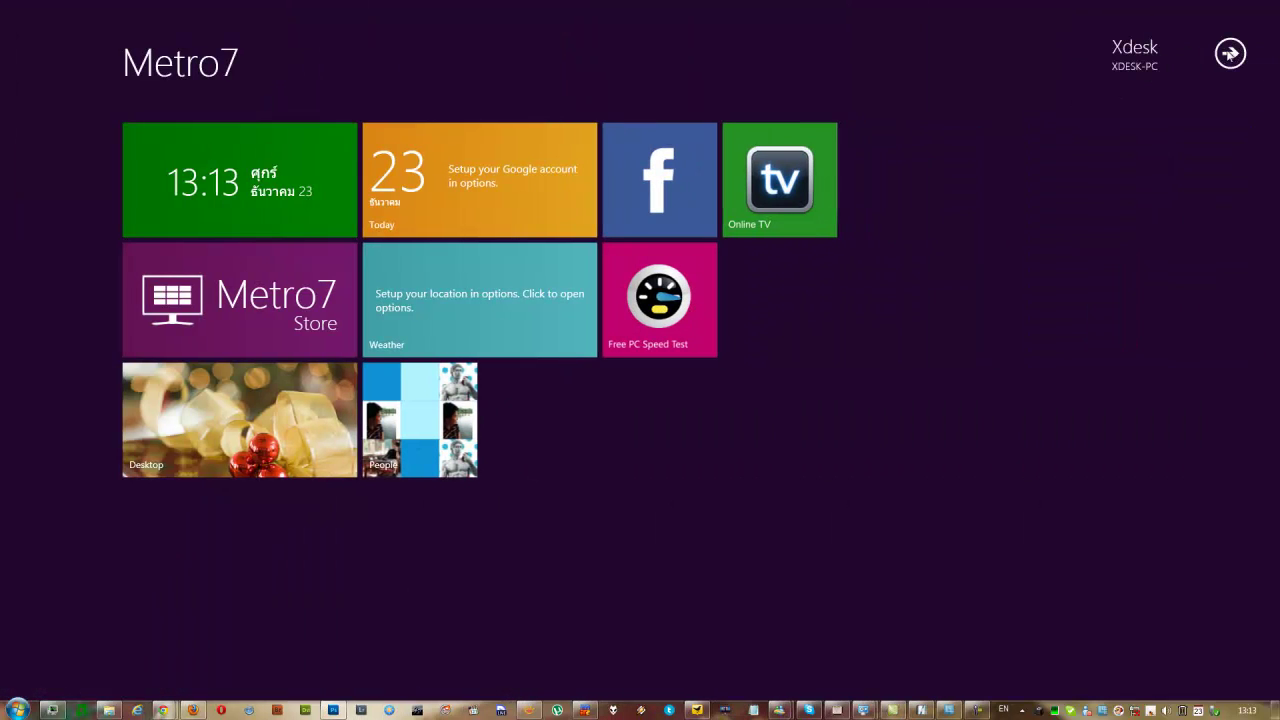
mouse_move(1229, 56)
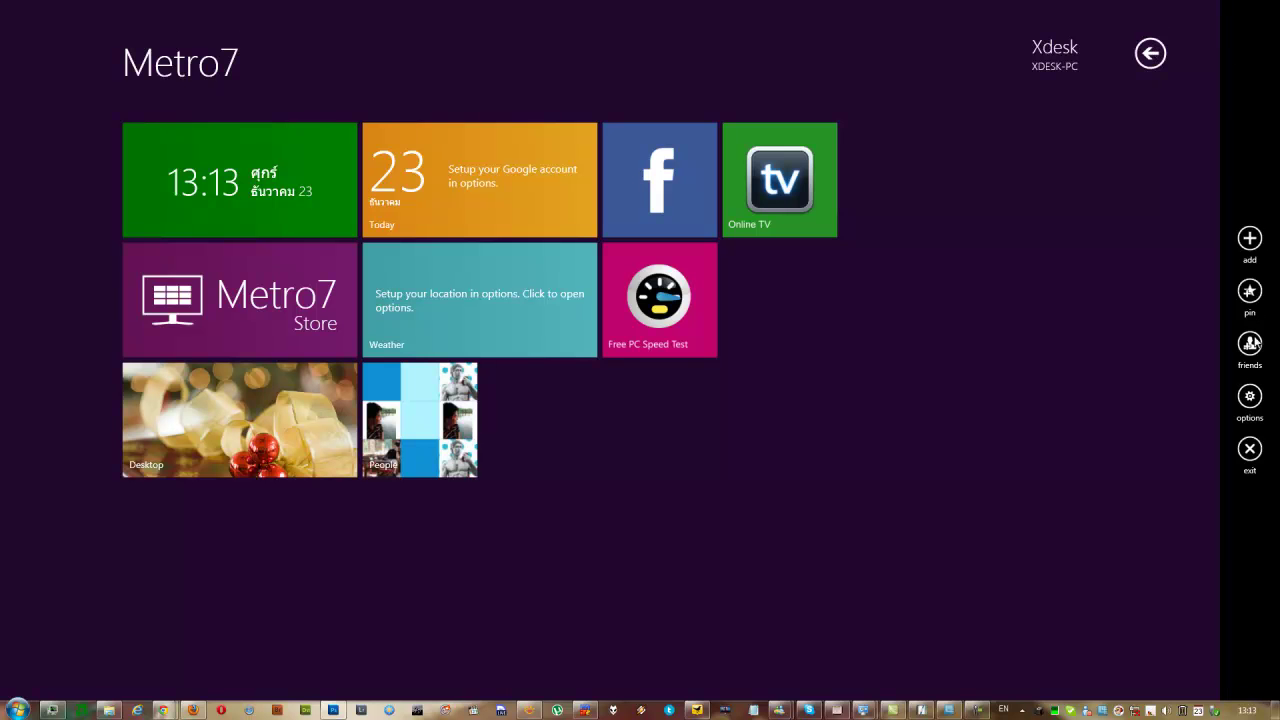
left_click(1252, 300)
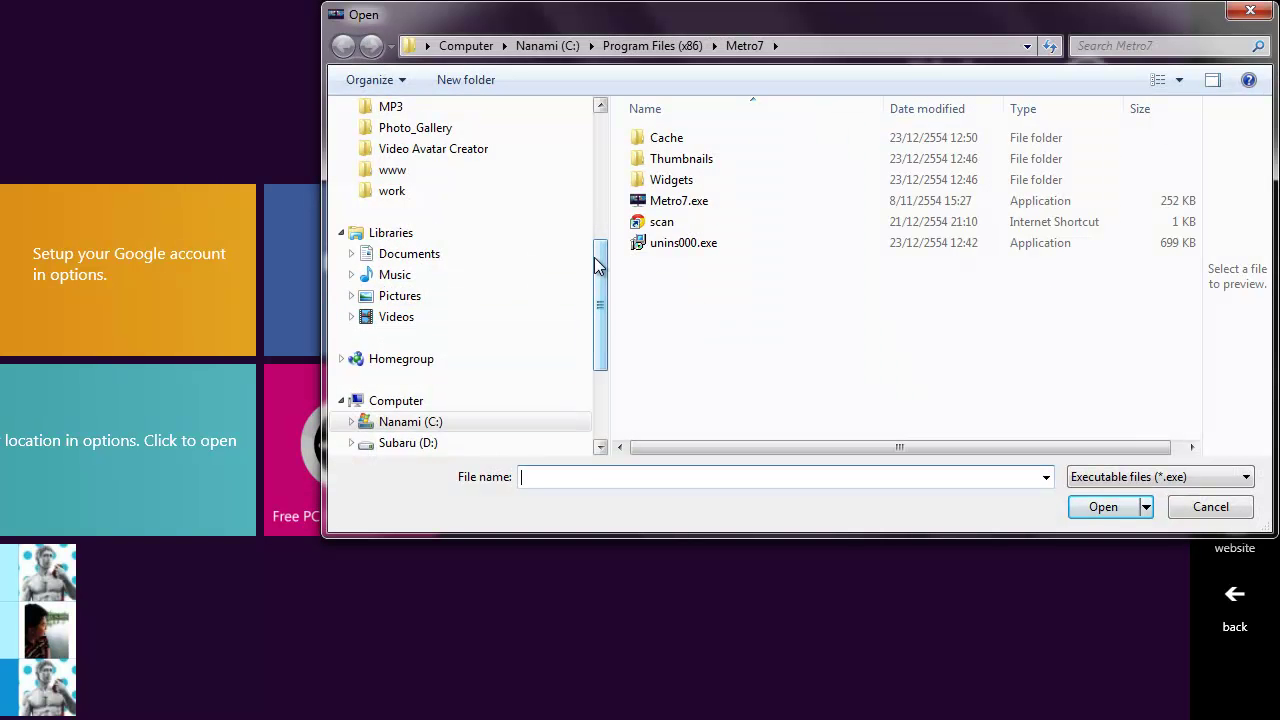
- Browse the folders on drive C:, including Program Files and Program Files (x86), for an application to pin
left_click(654, 203)
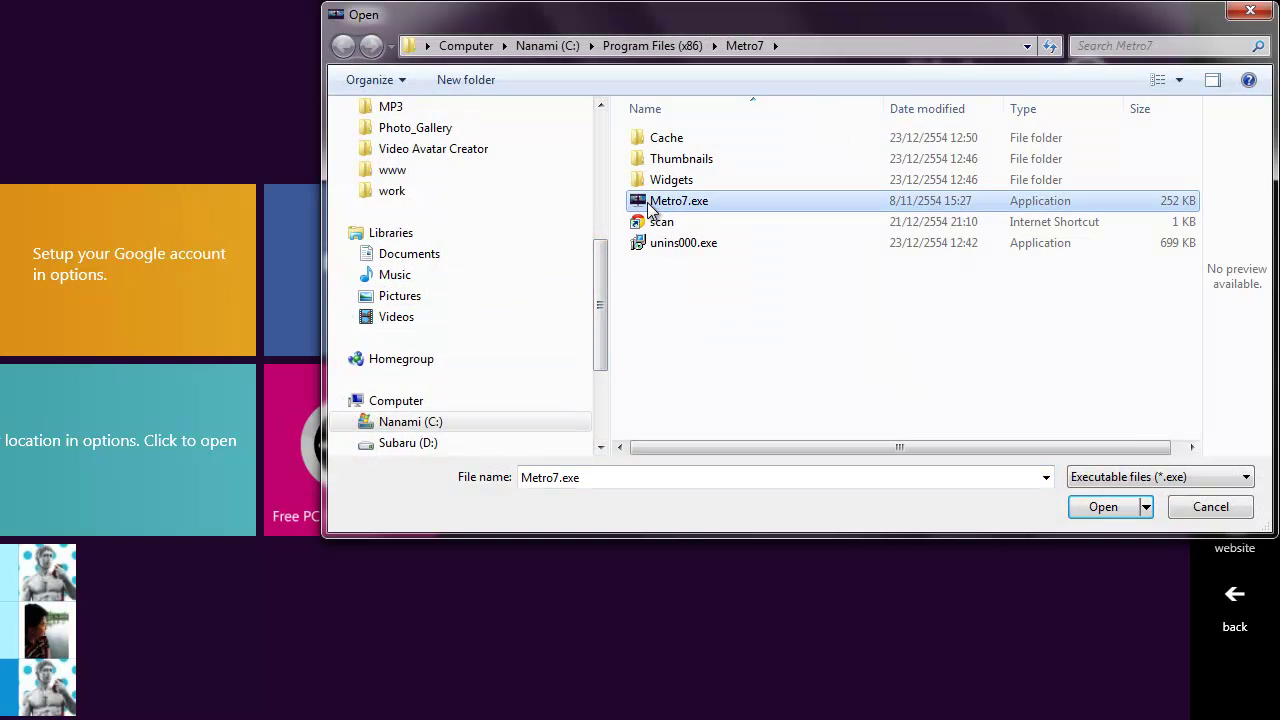
scroll(601, 356, "down", 1)
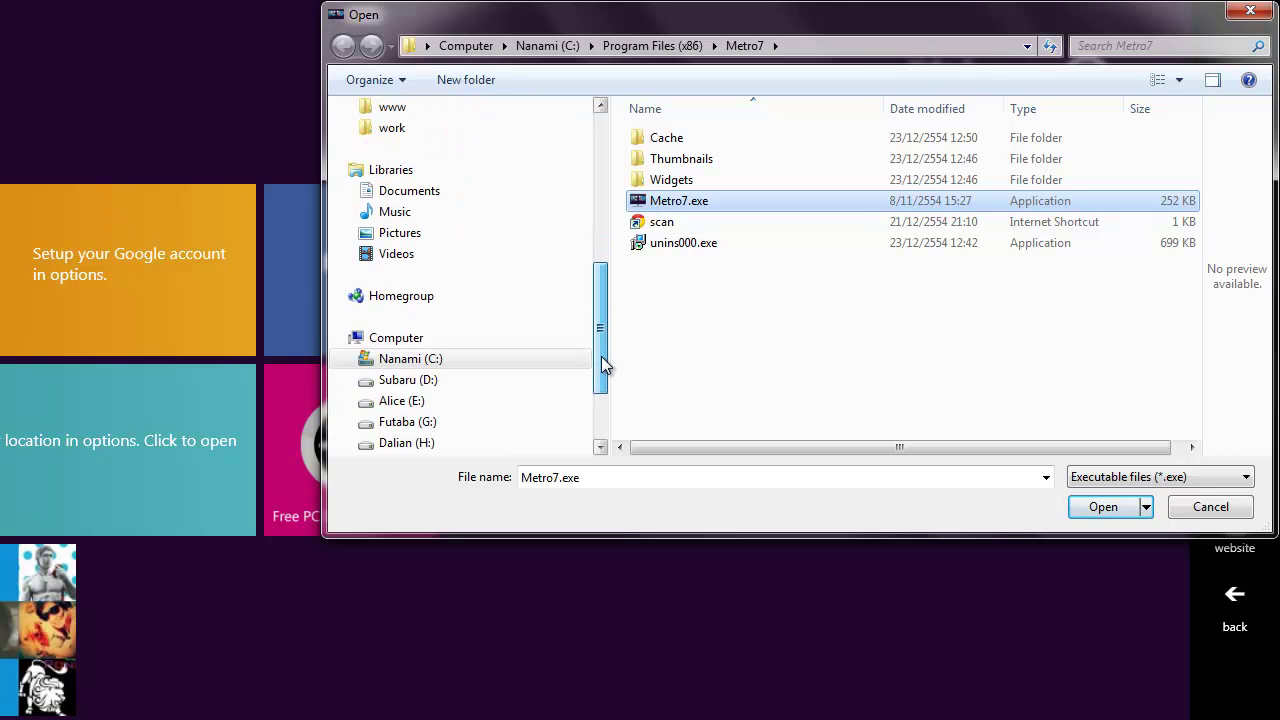
scroll(601, 360, "up", 1)
left_click(352, 400)
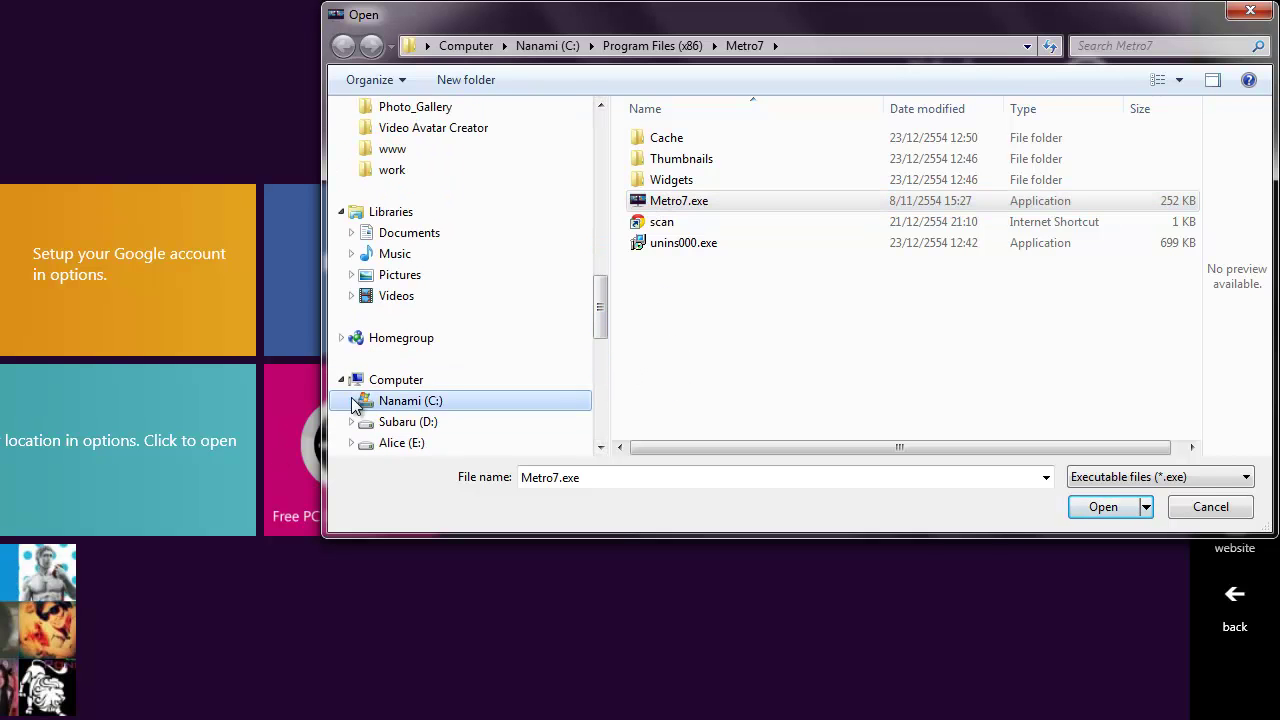
left_click(356, 404)
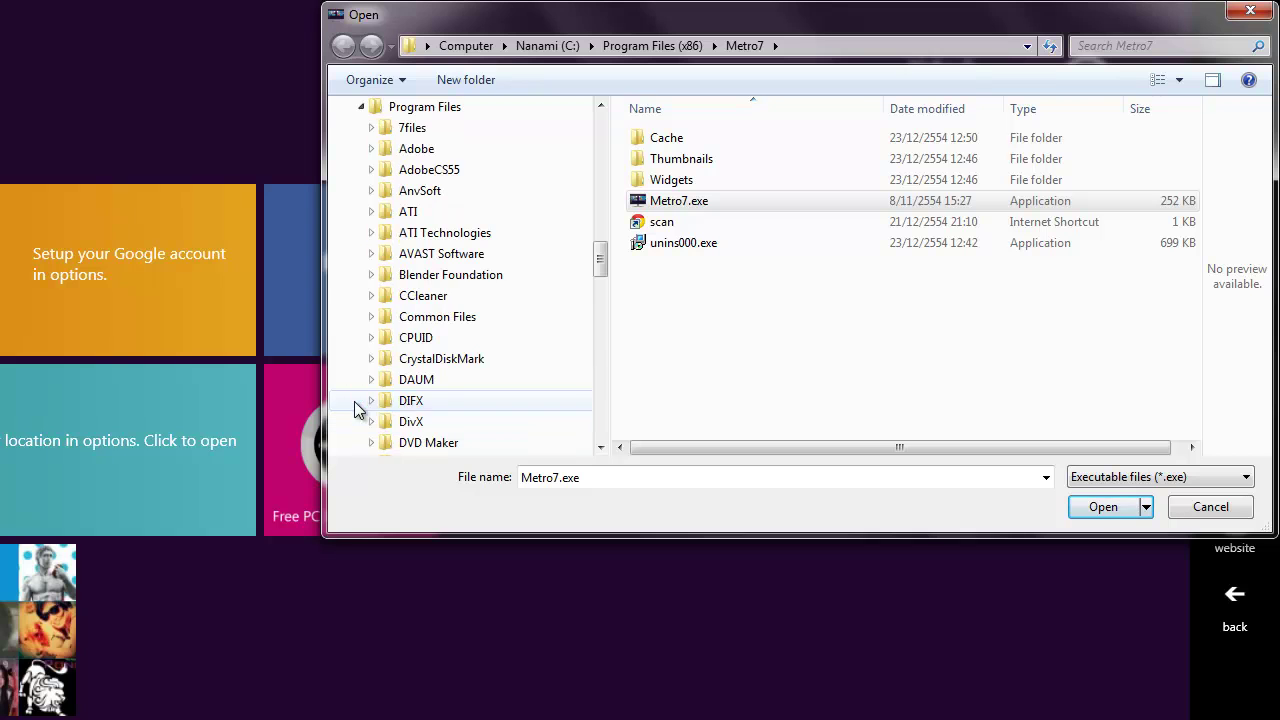
left_click(371, 149)
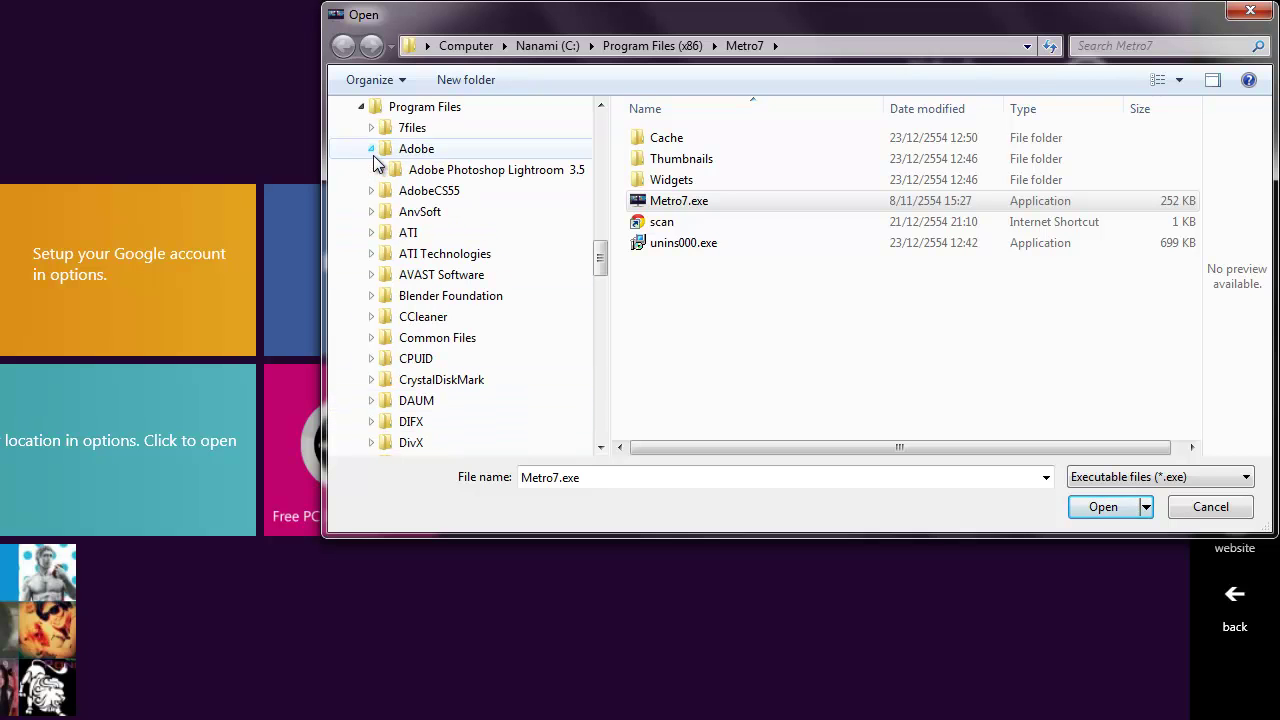
left_click(371, 150)
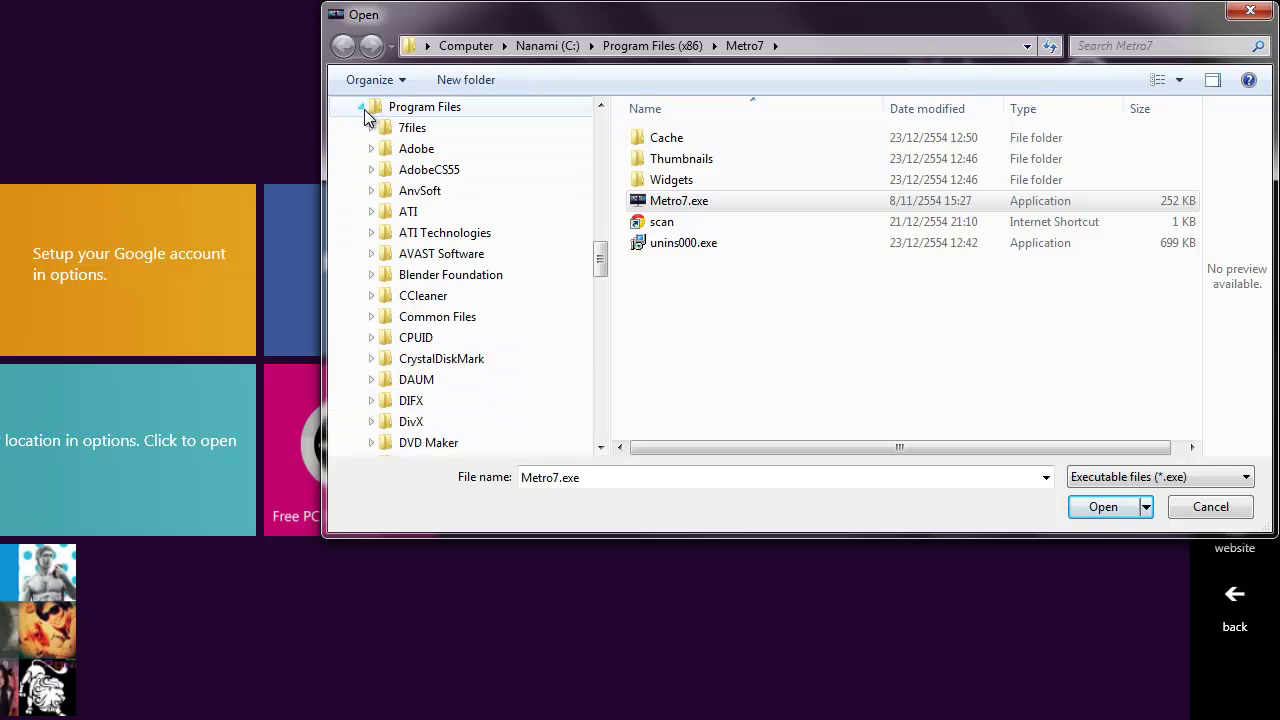
left_click(361, 106)
left_click(361, 127)
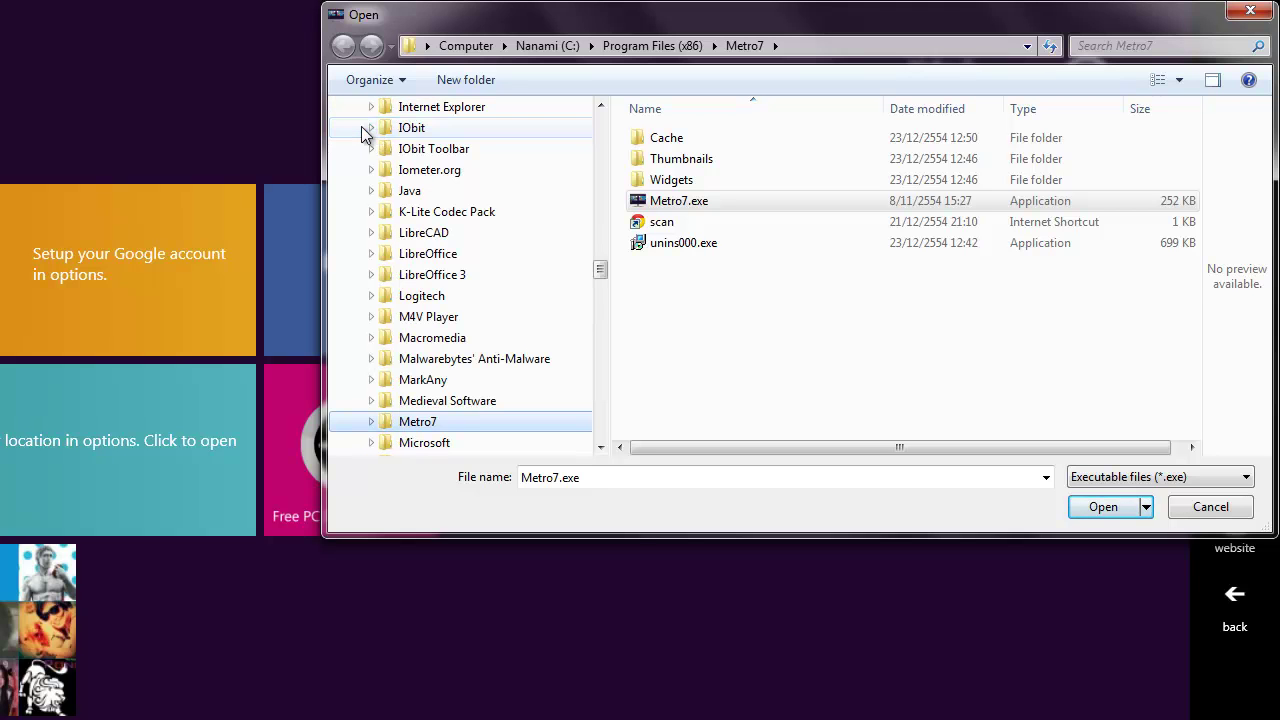
scroll(365, 170, "up", 10)
scroll(345, 230, "up", 3)
scroll(343, 301, "down", 3)
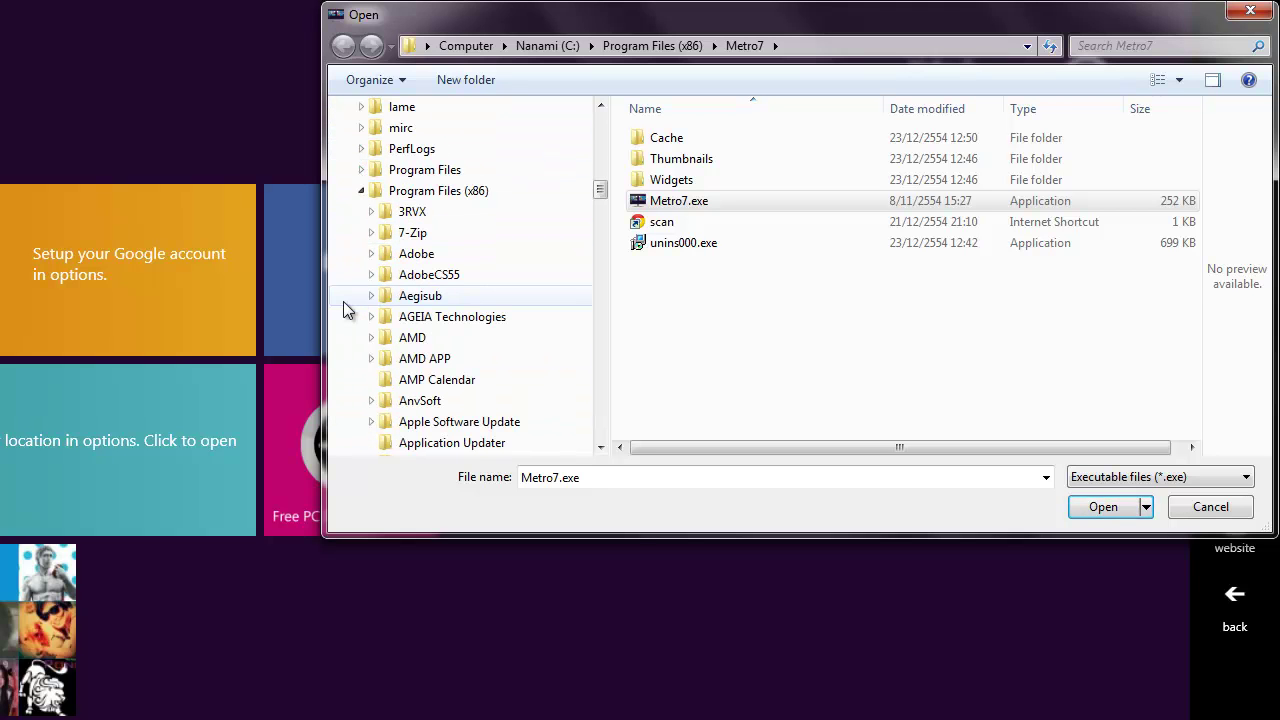
- Pin 7zG.exe from the 7-Zip folder in Program Files (x86) to the start screen
left_click(371, 232)
left_click(412, 234)
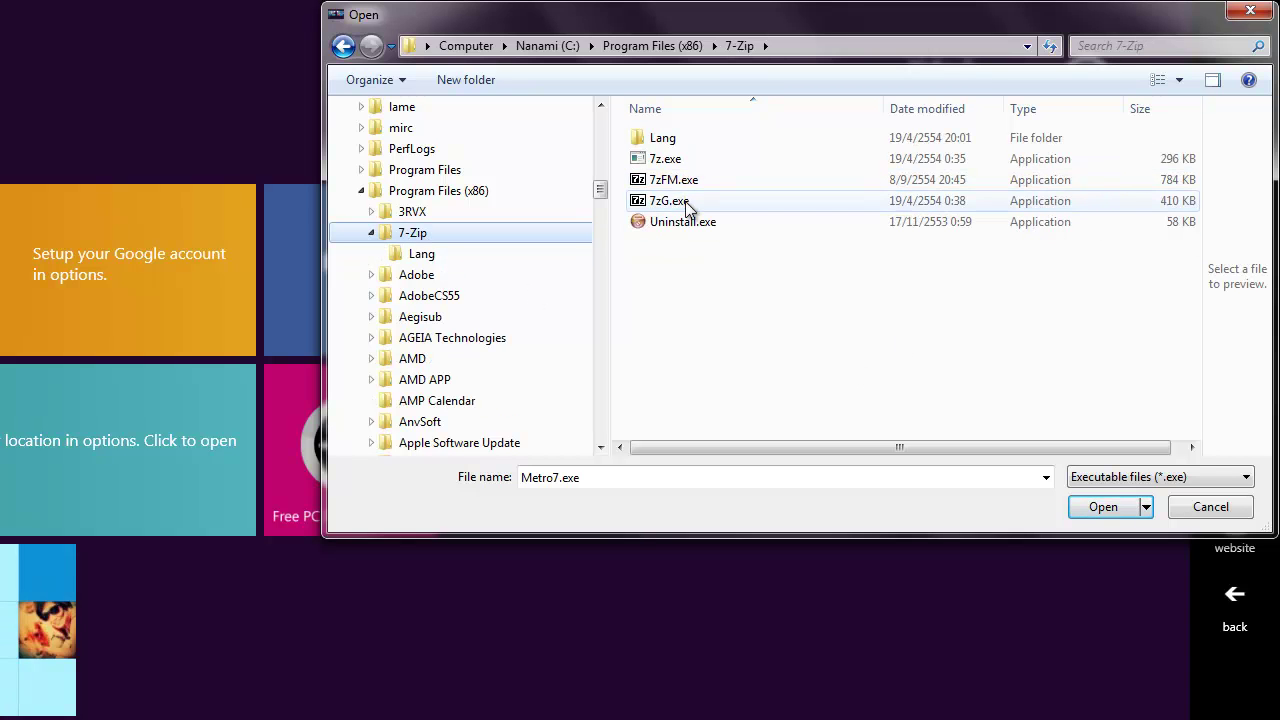
left_click(688, 206)
left_click(681, 160)
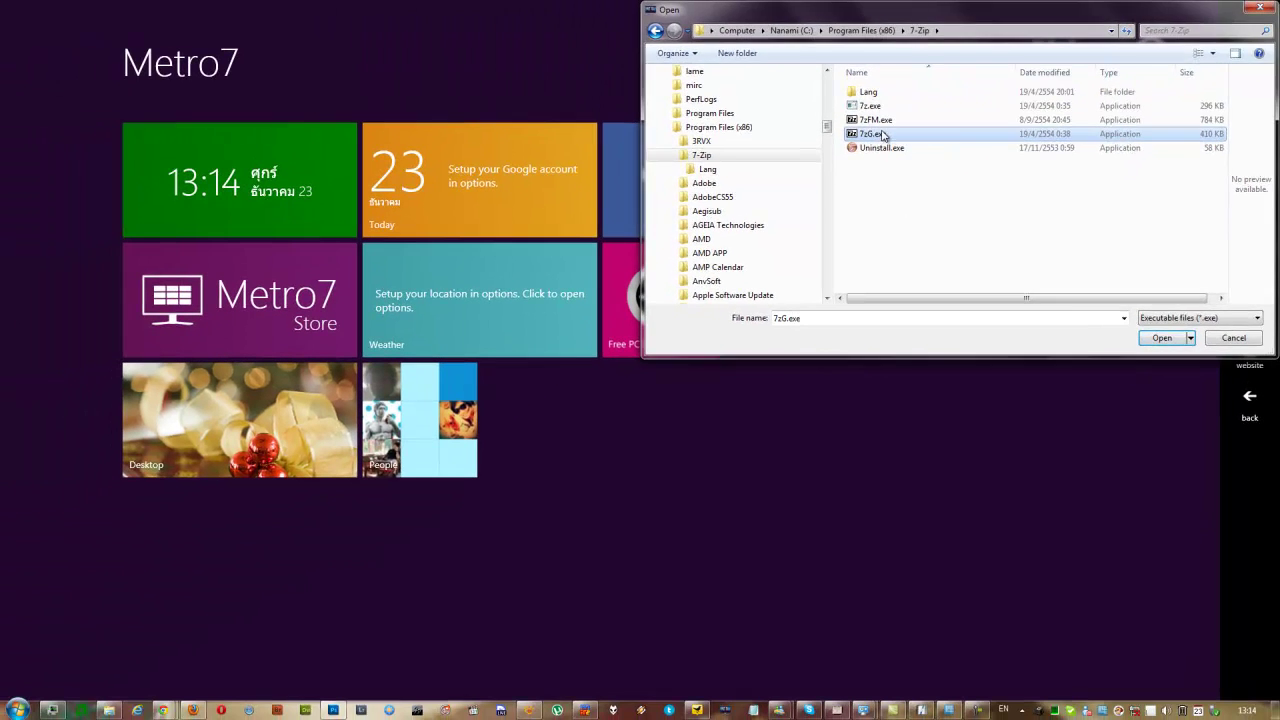
double_click(770, 175)
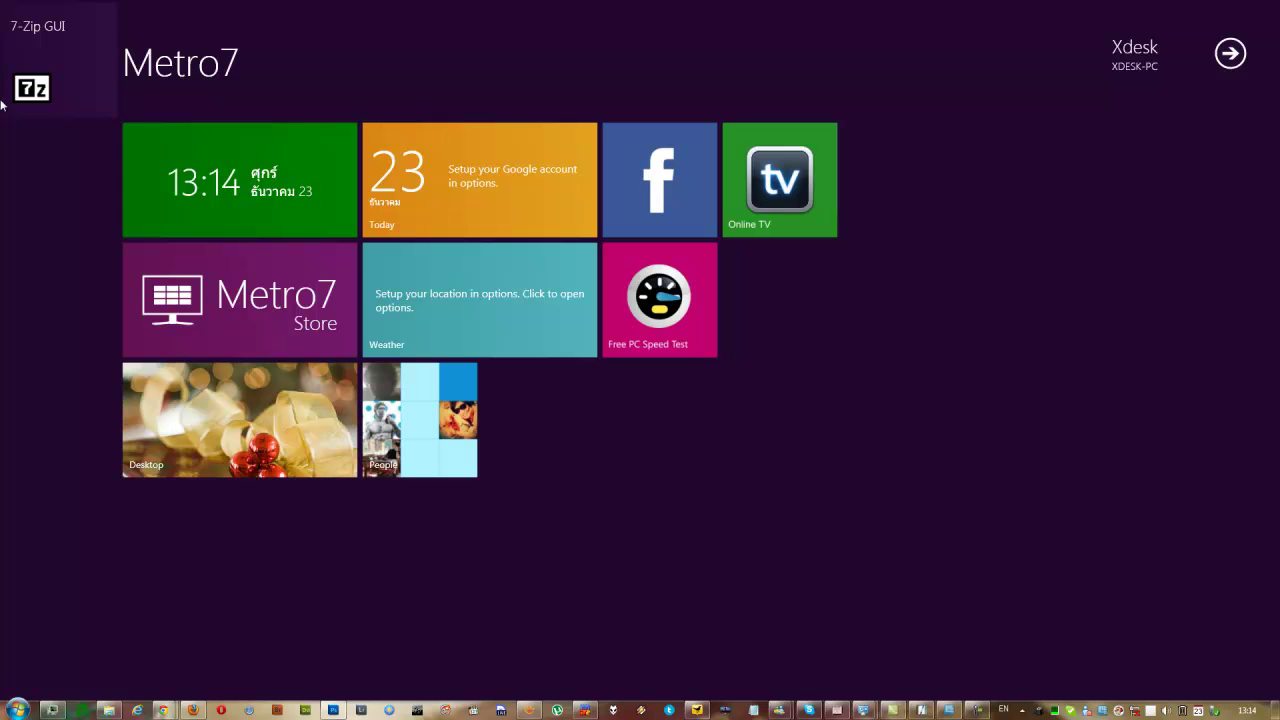
- Try the 7-Zip GUI tile and remove it from the start screen
left_click(55, 20)
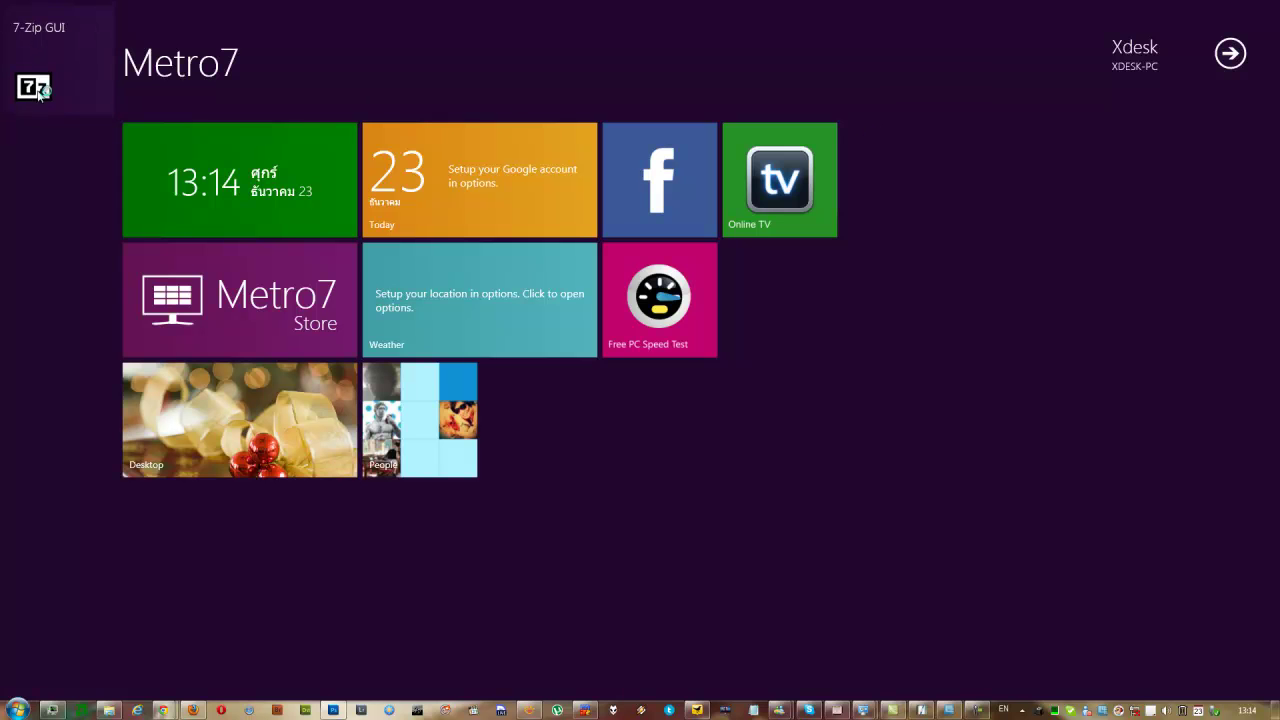
left_click(671, 407)
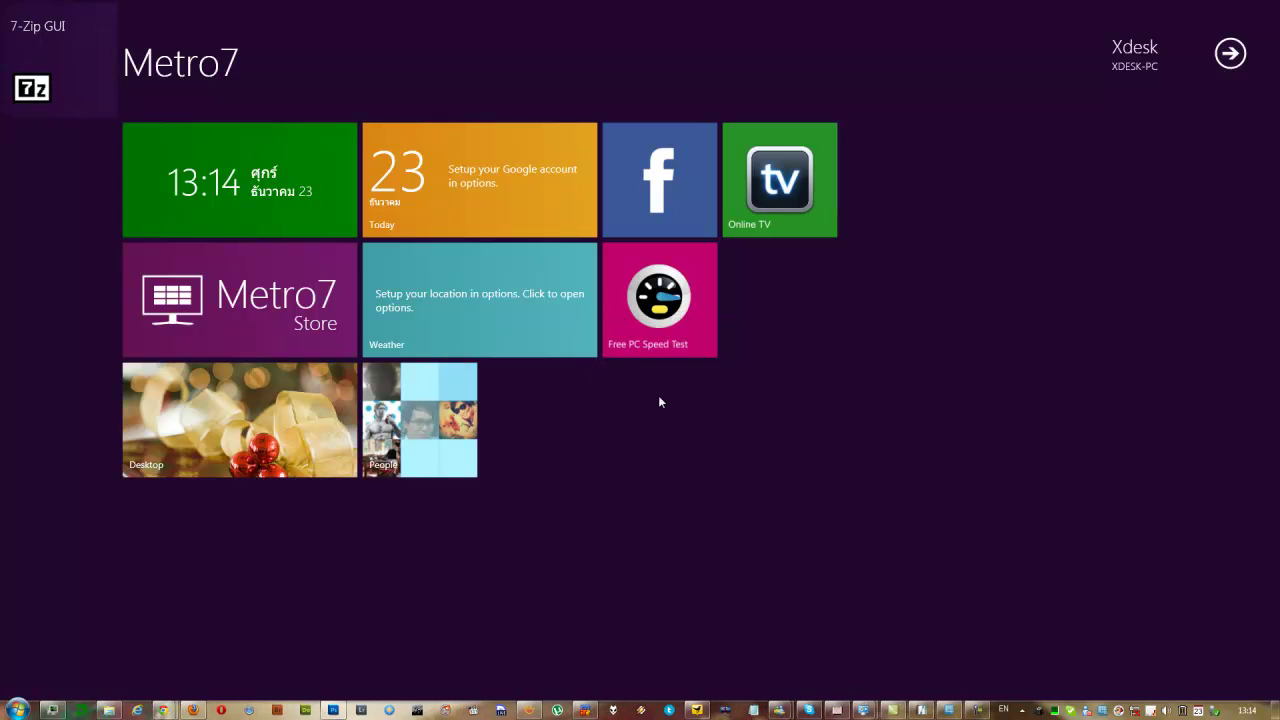
left_click_drag(37, 92, 655, 672)
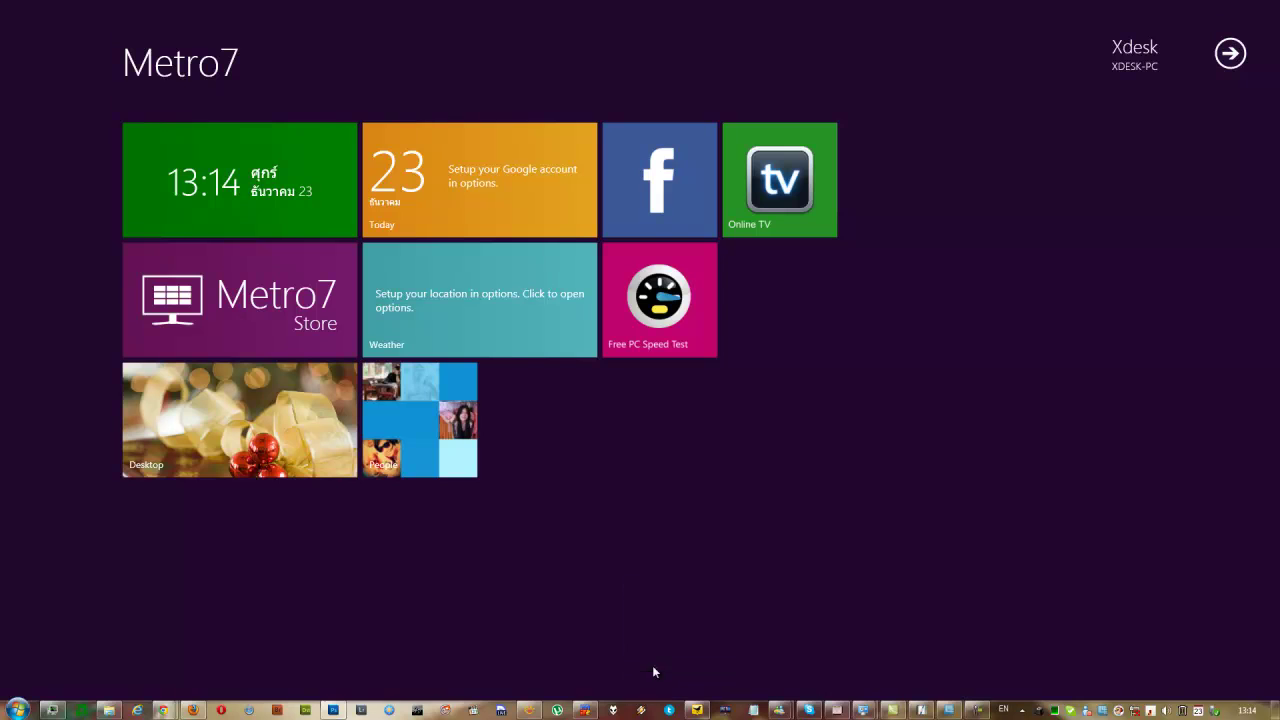
- View the add options in the Metro7 side menu and return to its main entries
left_click(1231, 60)
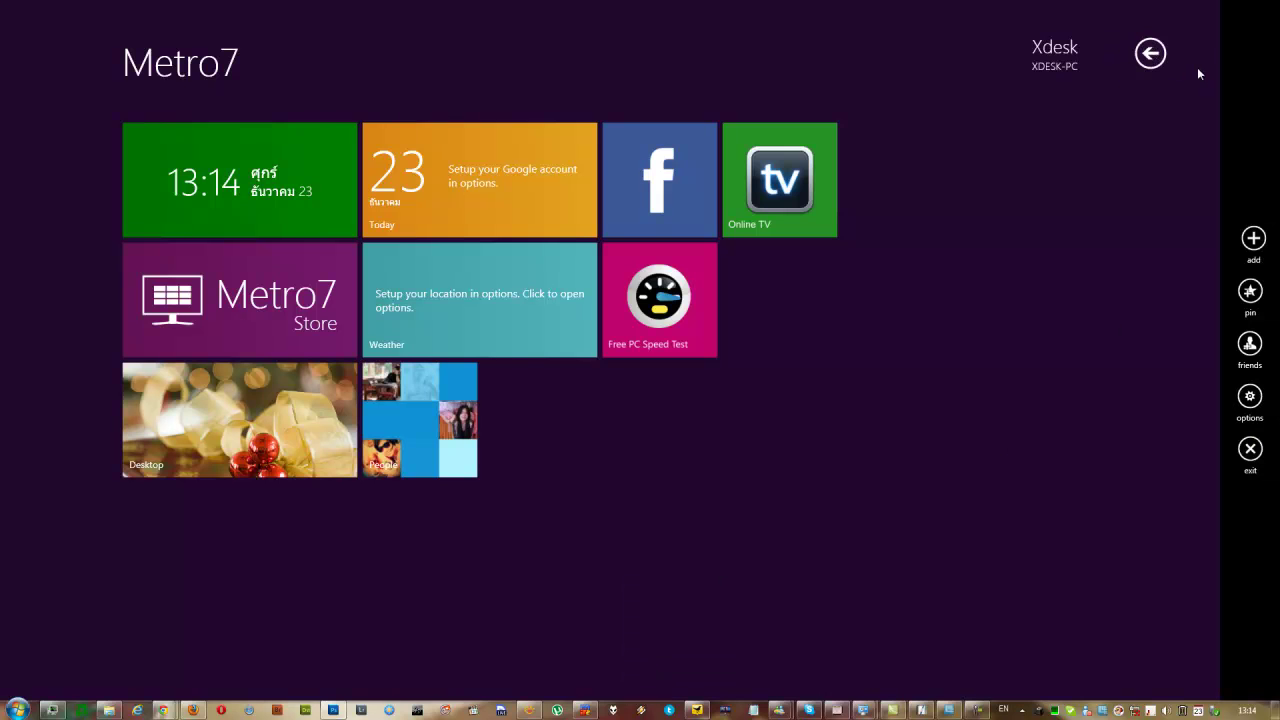
left_click(1259, 243)
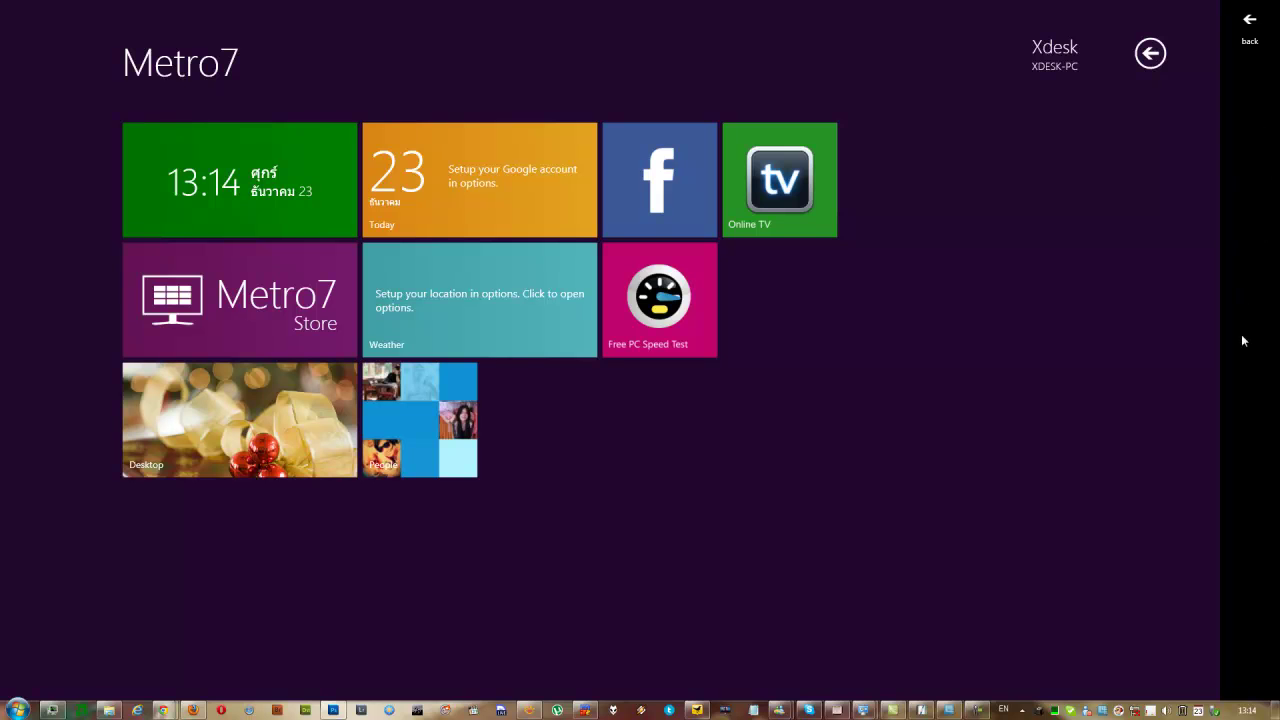
left_click(1244, 24)
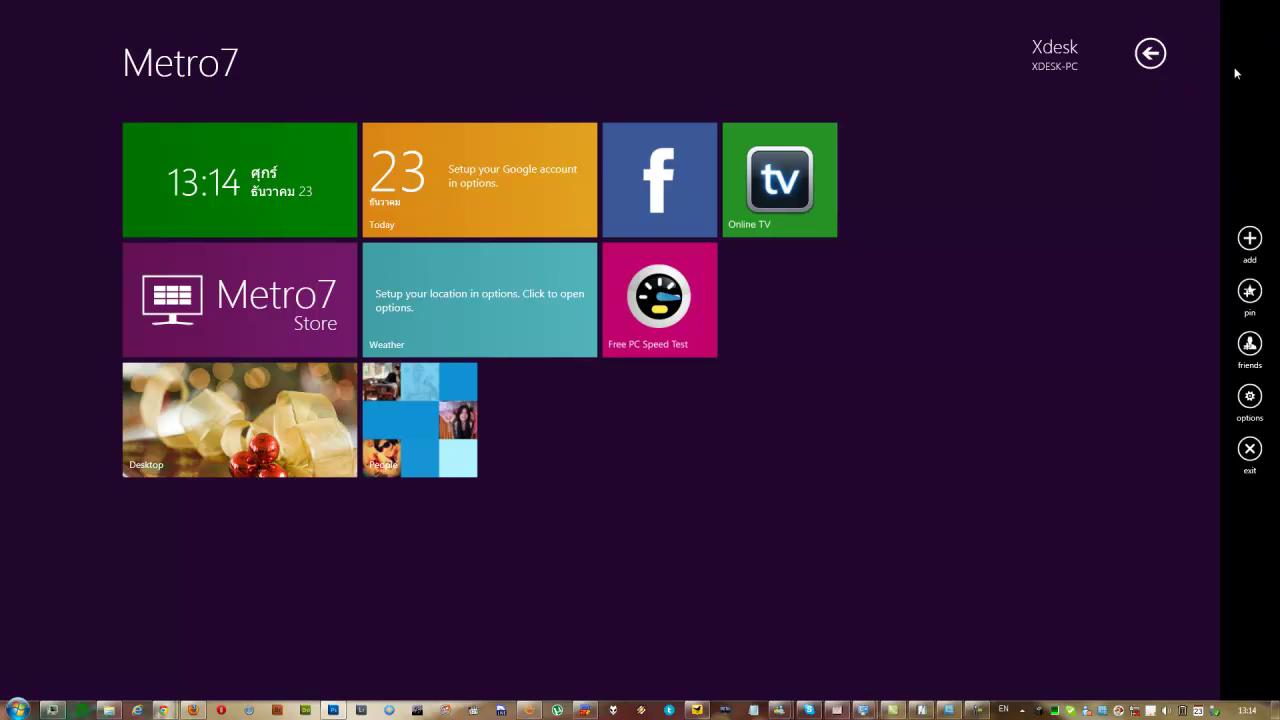
- Open the UI settings in the Metro7 options and browse to X:\500G\Images for a background image
left_click(1250, 398)
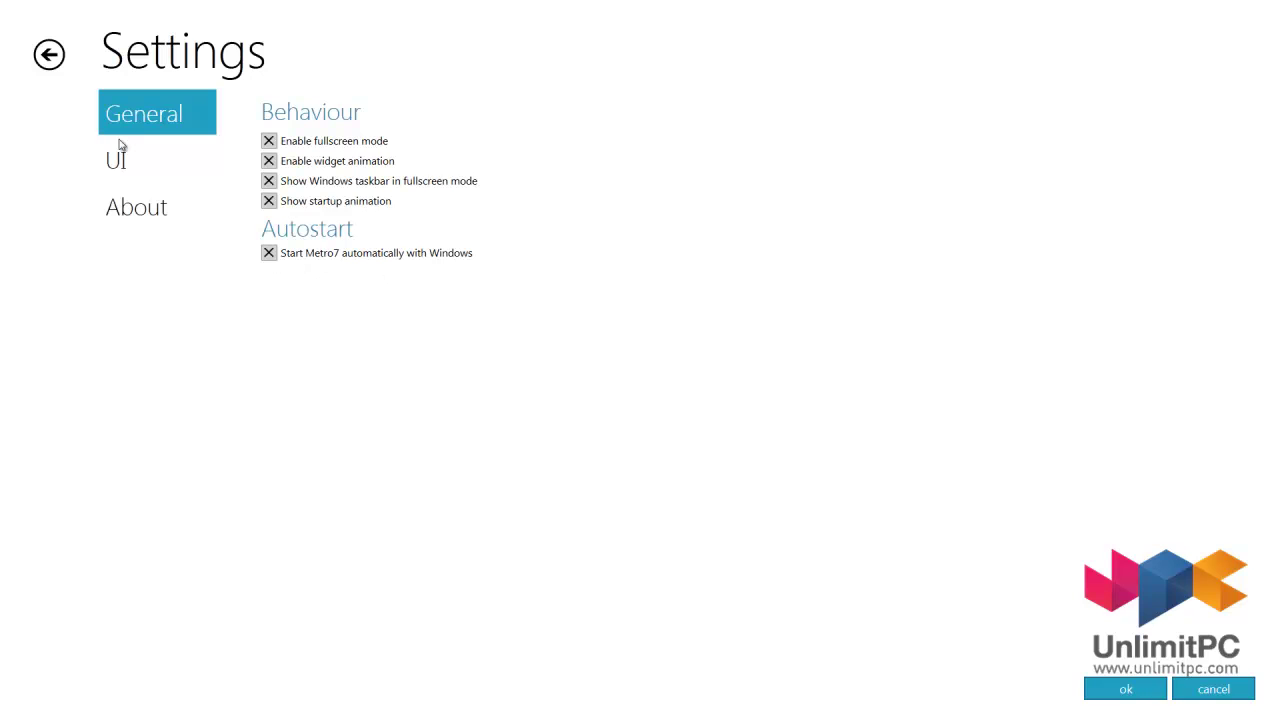
left_click(118, 172)
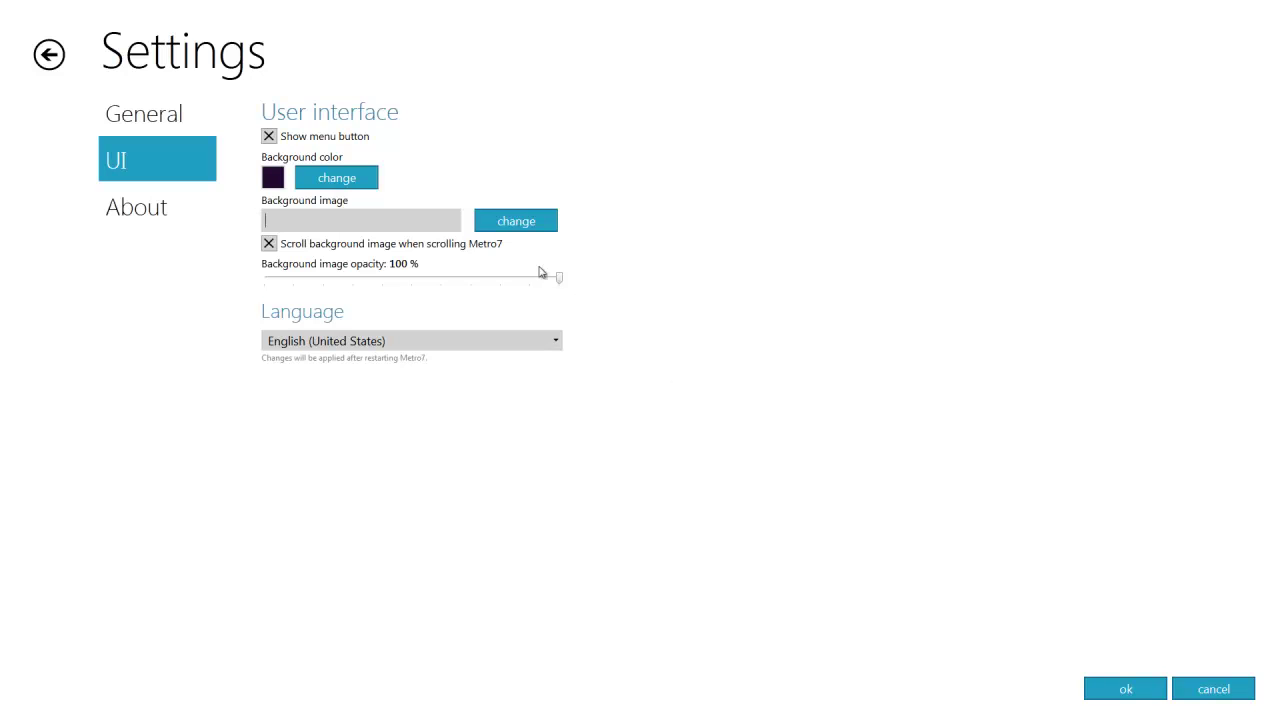
left_click(512, 231)
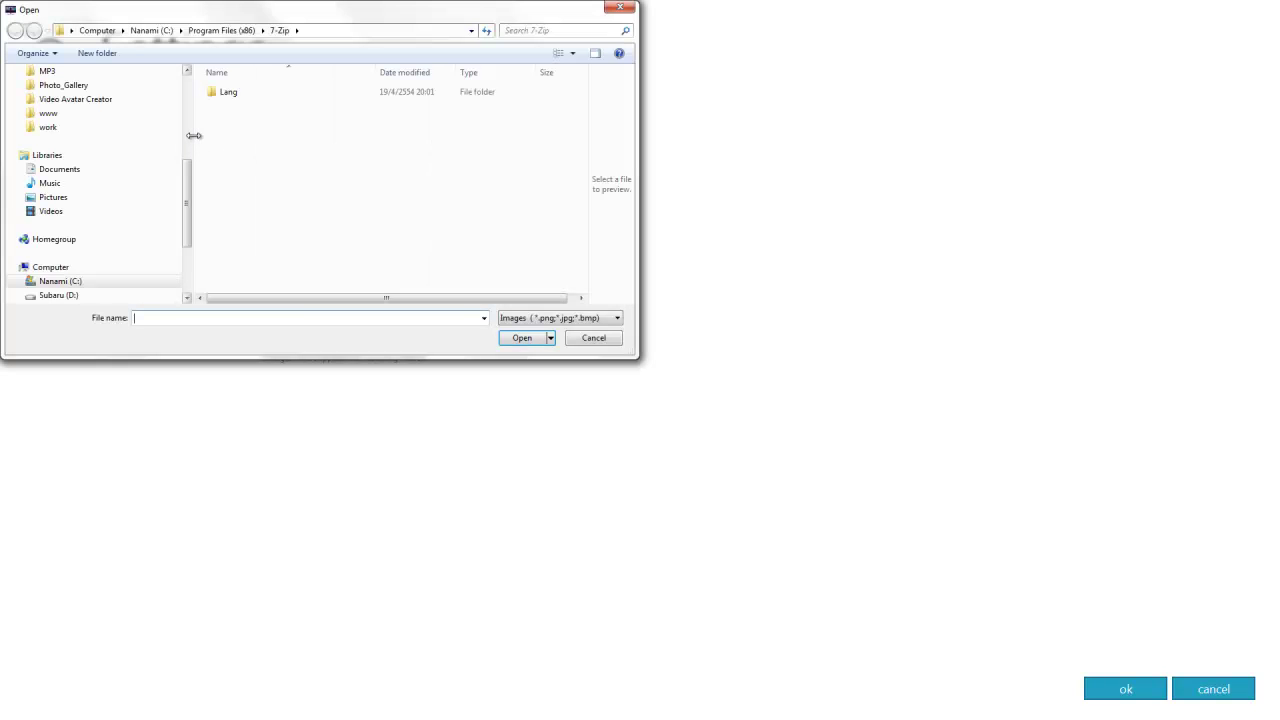
left_click(185, 143)
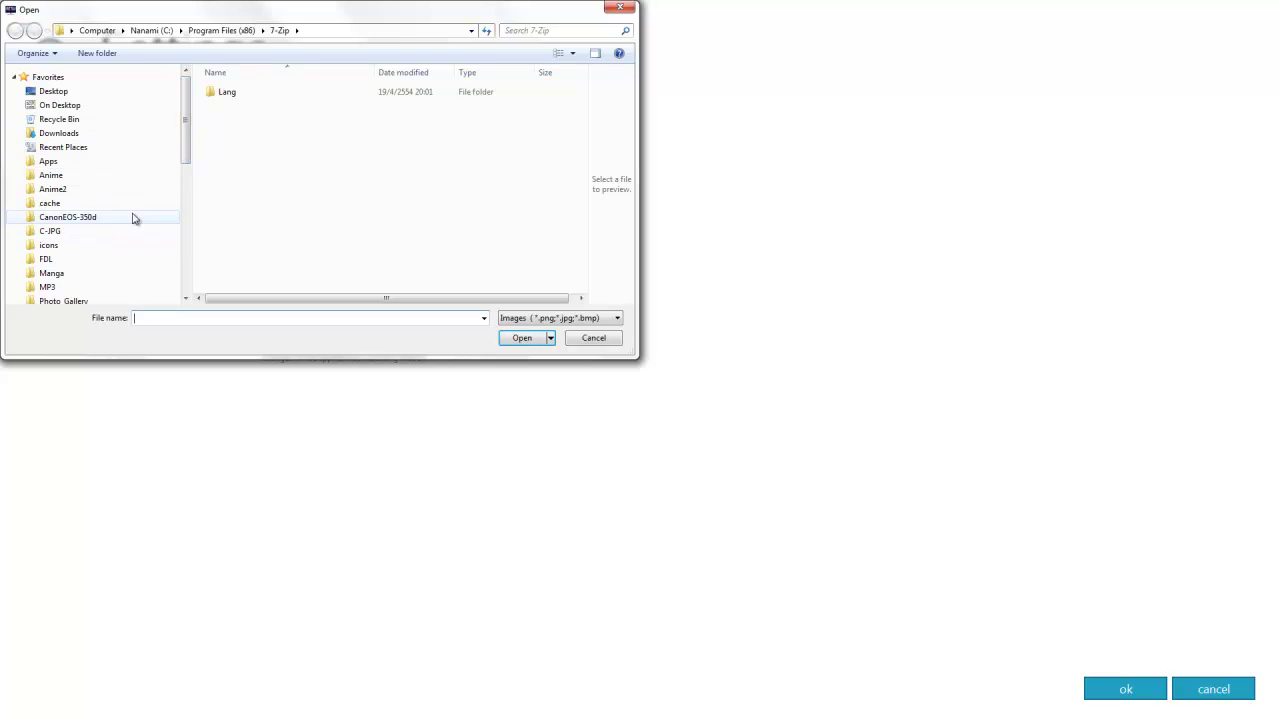
left_click_drag(185, 132, 187, 151)
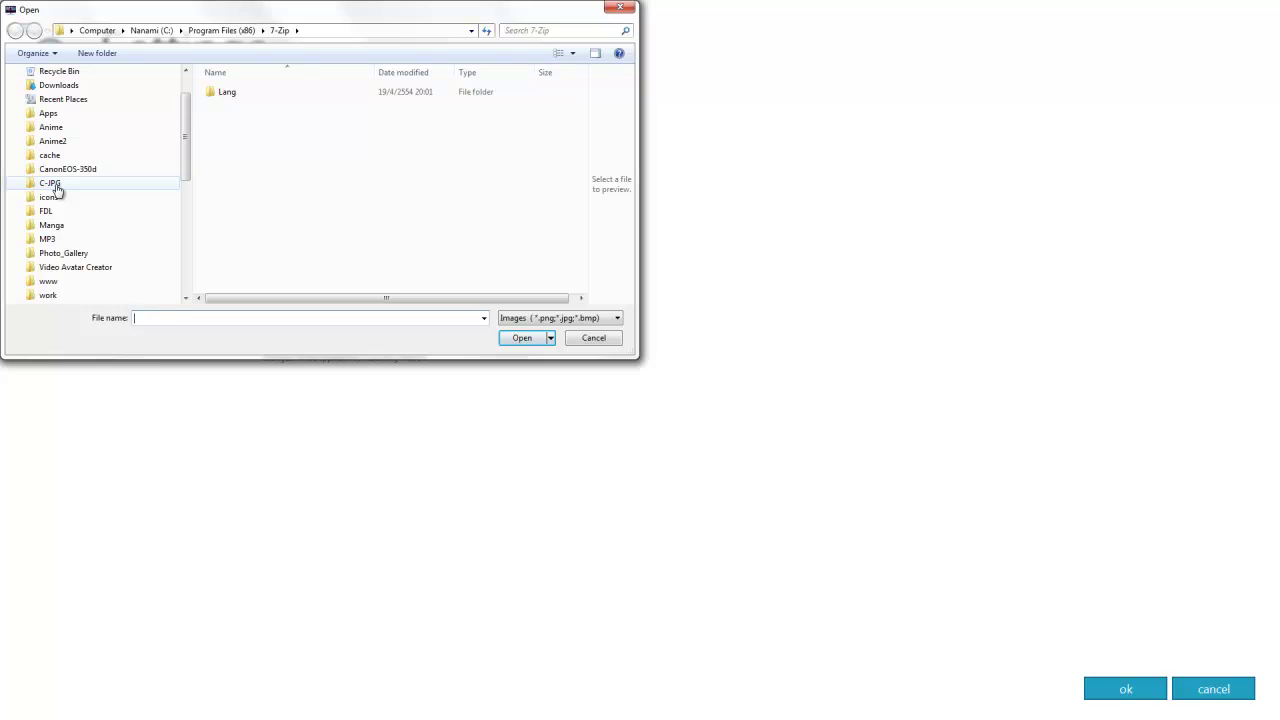
left_click_drag(186, 137, 186, 248)
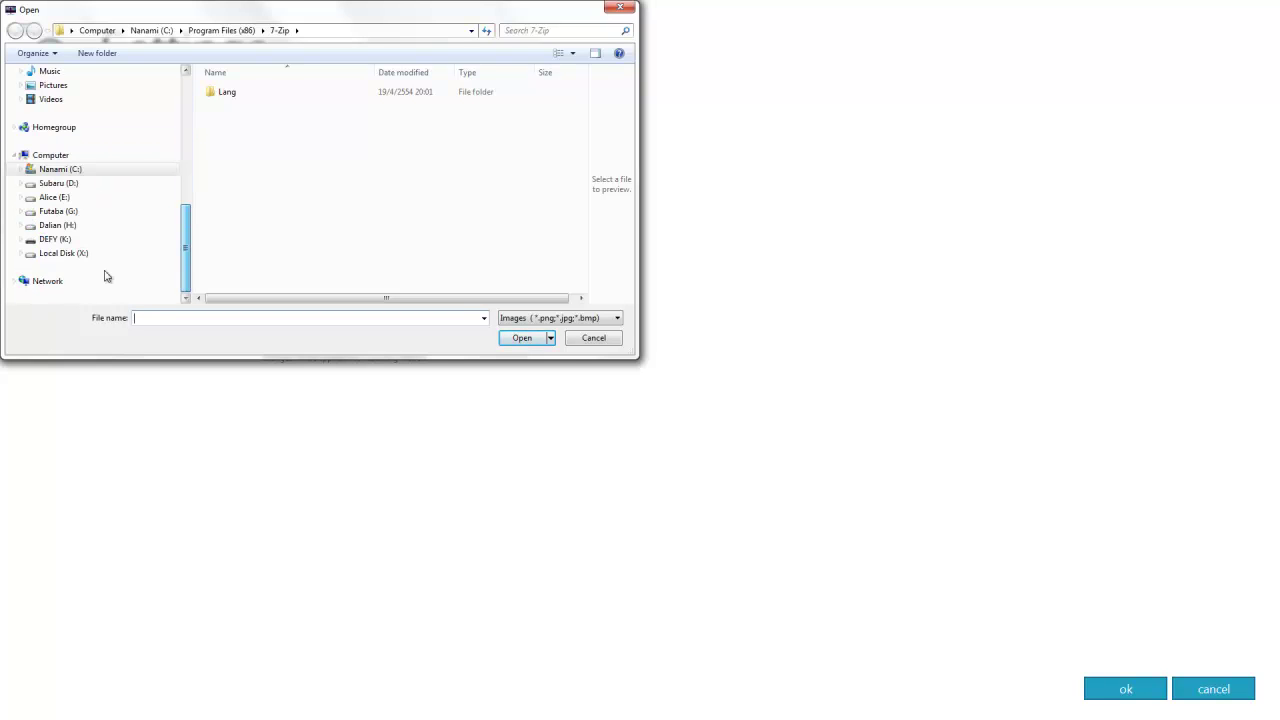
left_click(21, 254)
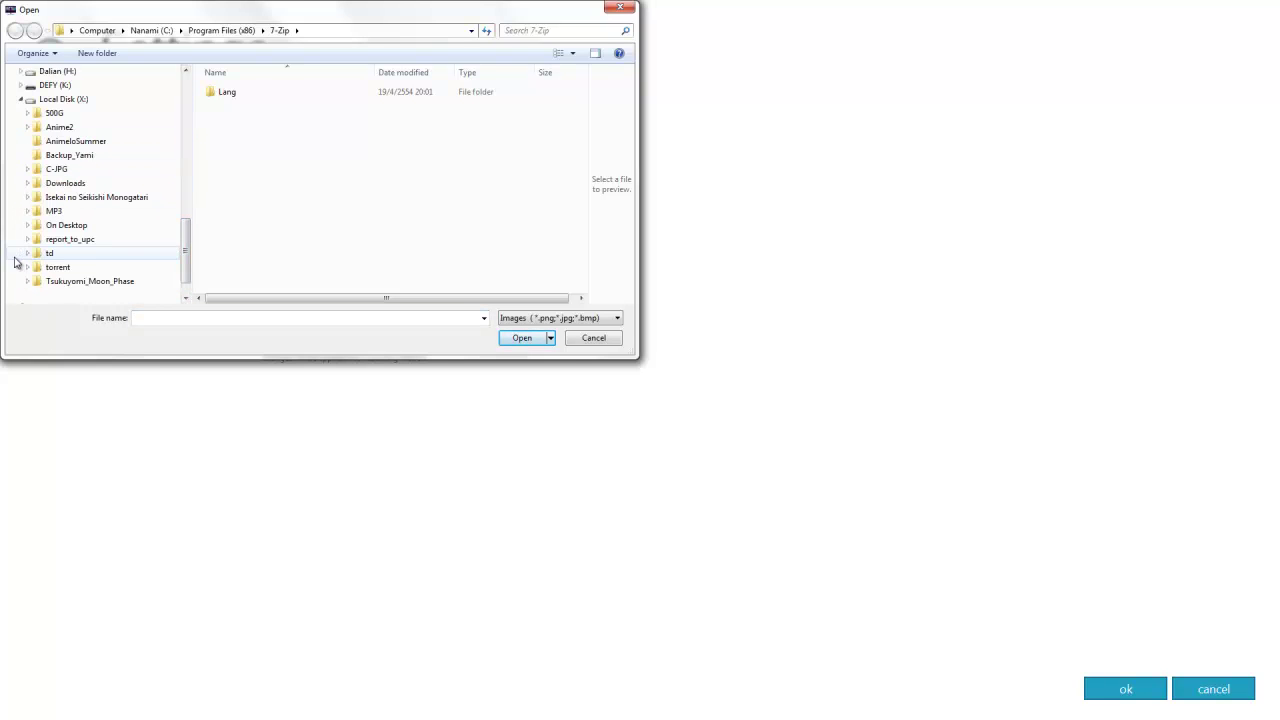
left_click(28, 112)
scroll(18, 183, "down", 3)
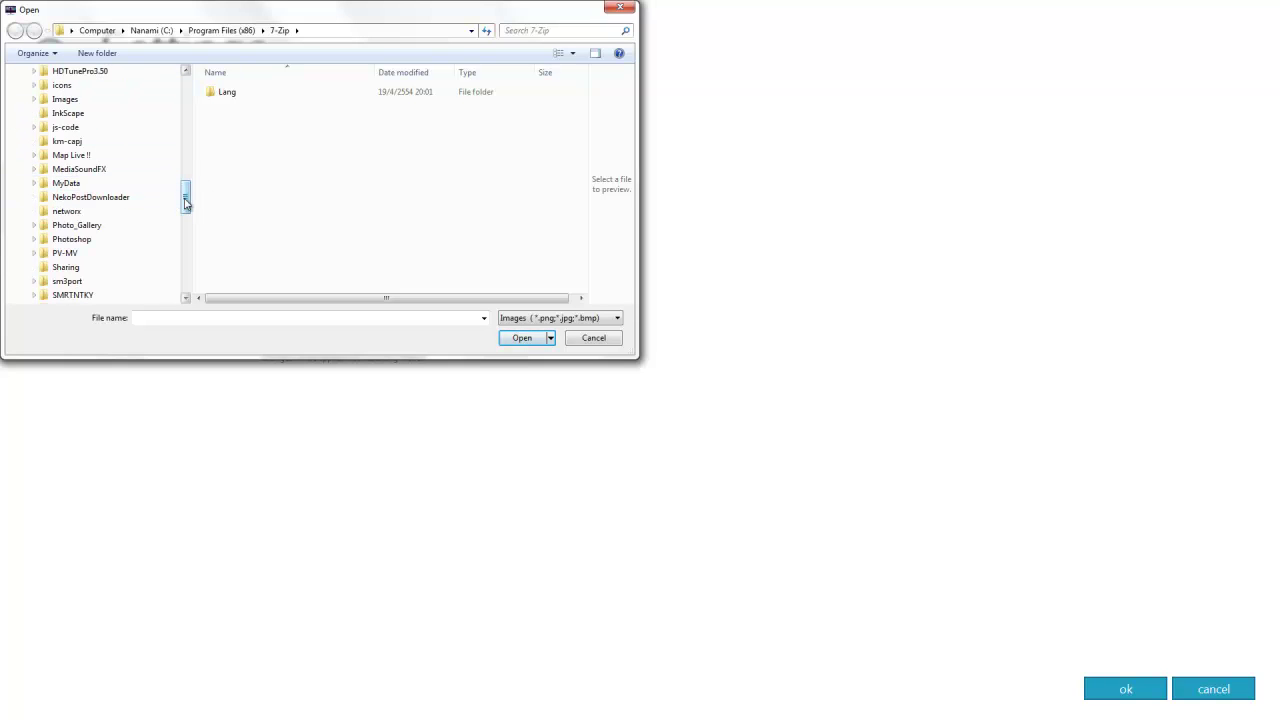
left_click(34, 99)
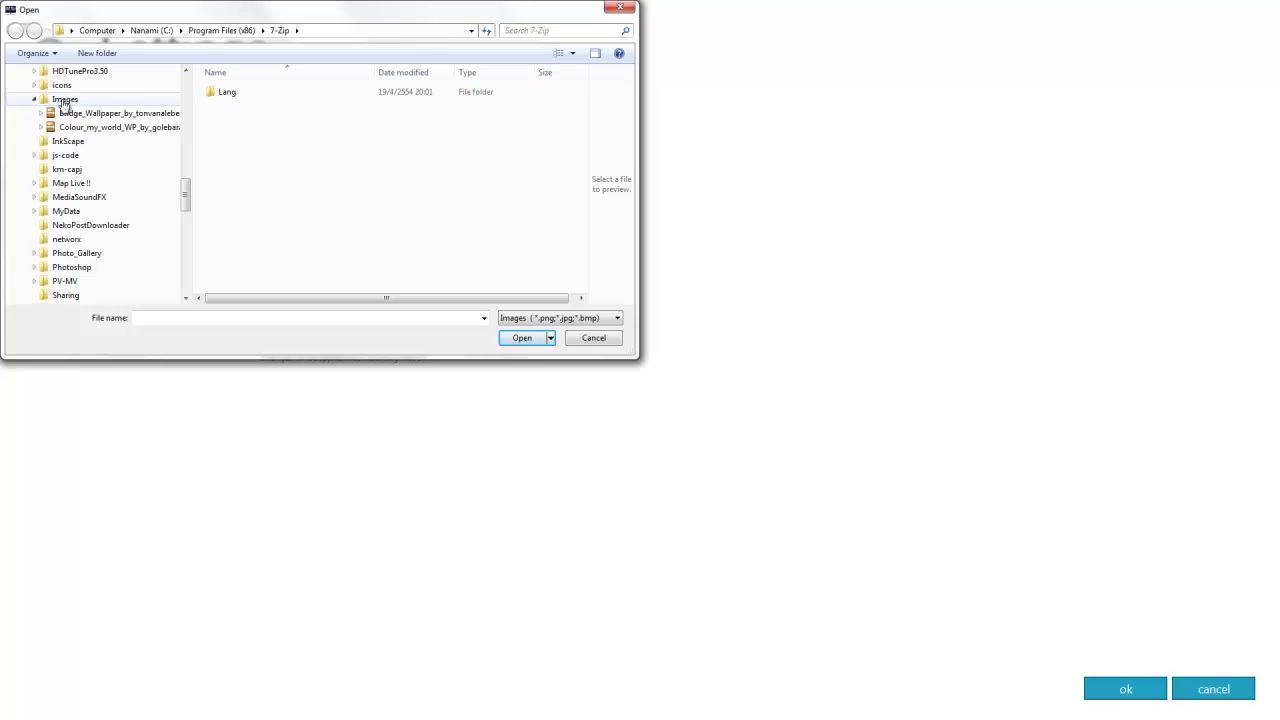
left_click(64, 100)
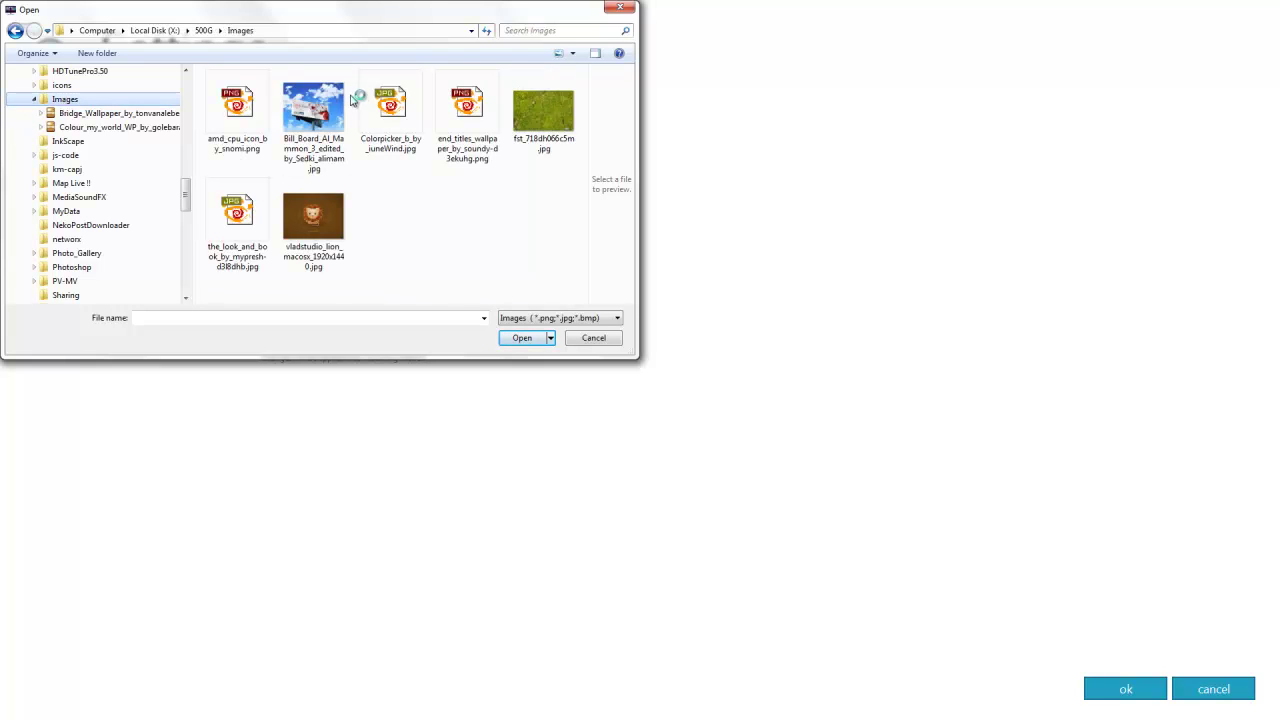
- Set Colorpicker_b_by_iuneWind.jpg as the background image
left_click(556, 120)
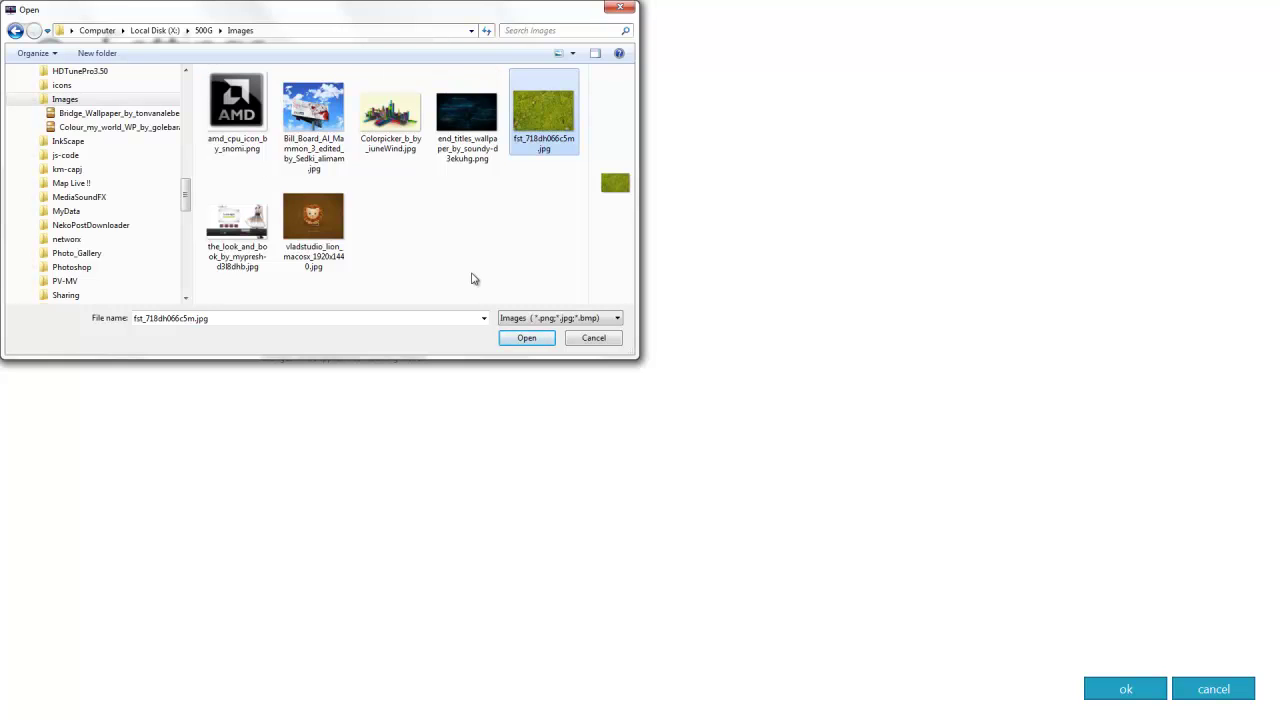
left_click(390, 112)
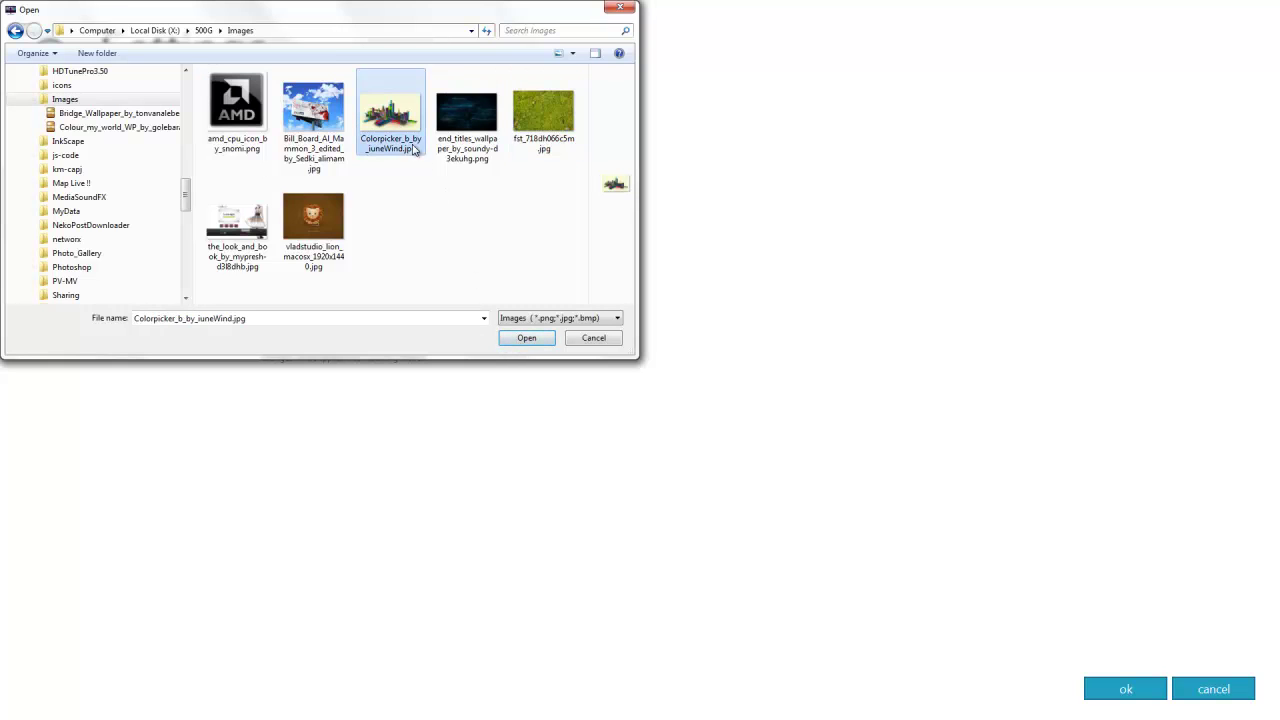
left_click(521, 339)
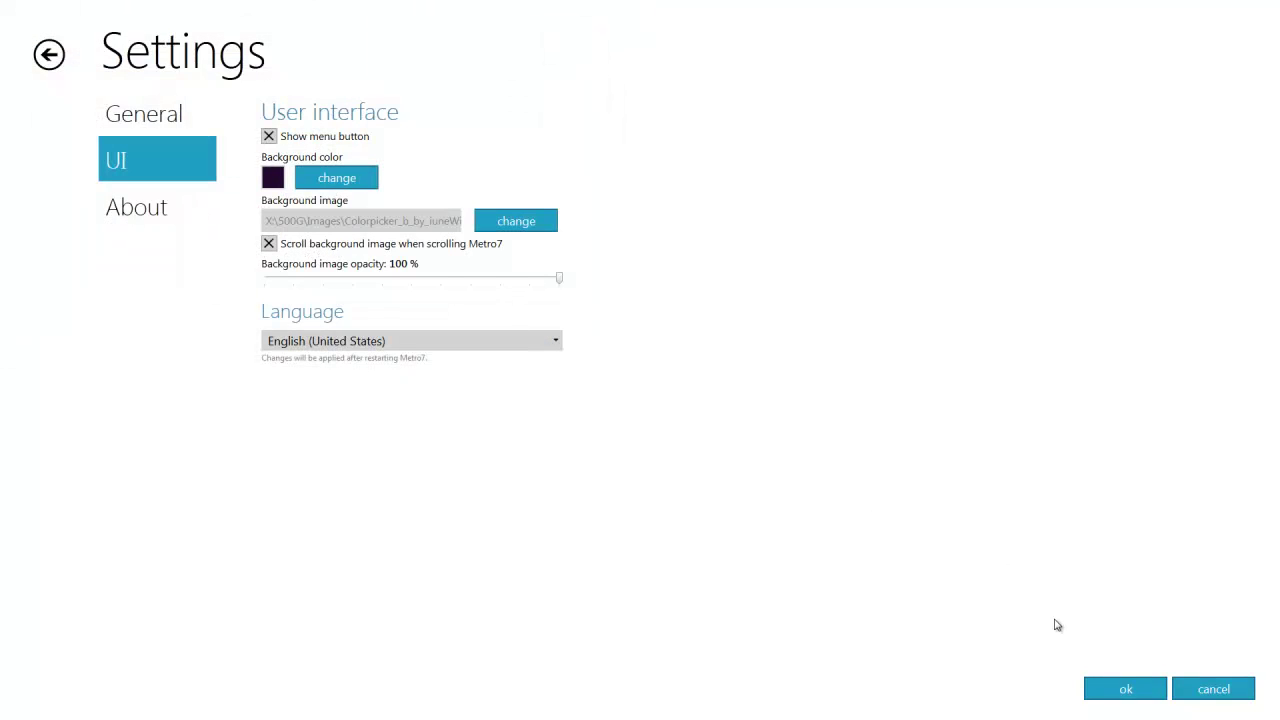
- Set the background color to the bright blue from the basic colors
left_click(358, 184)
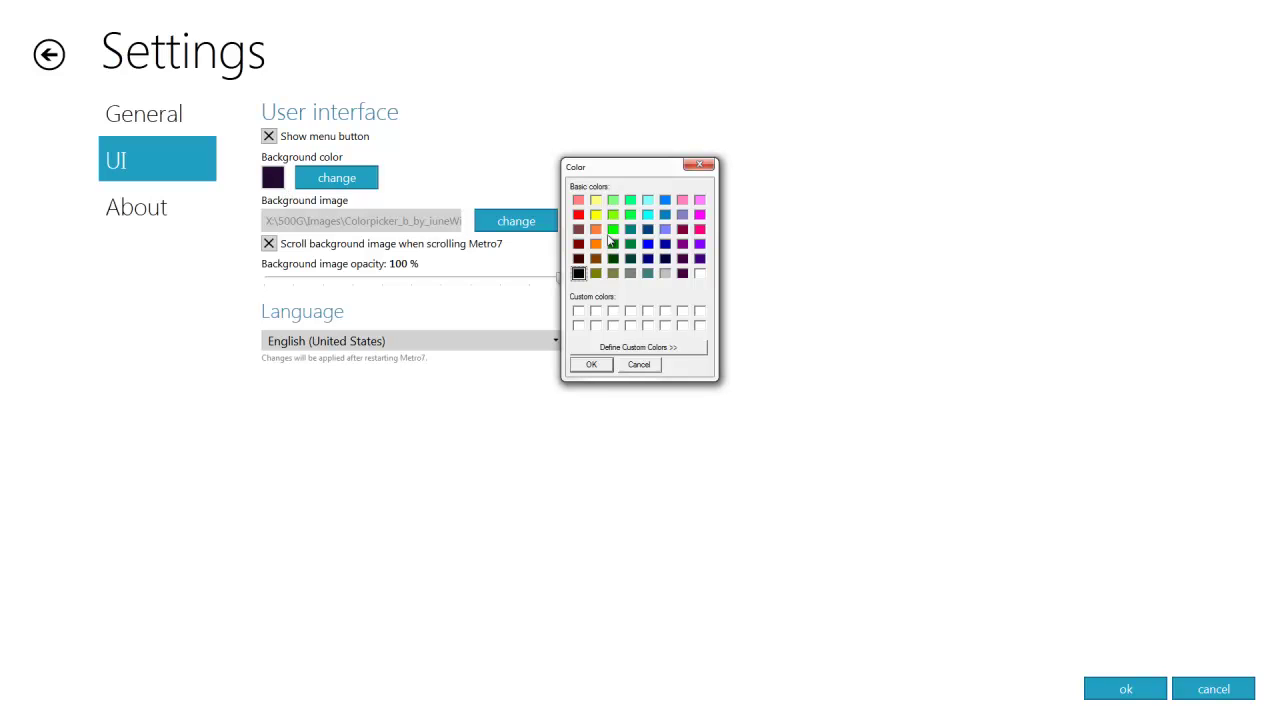
left_click(665, 201)
left_click(592, 365)
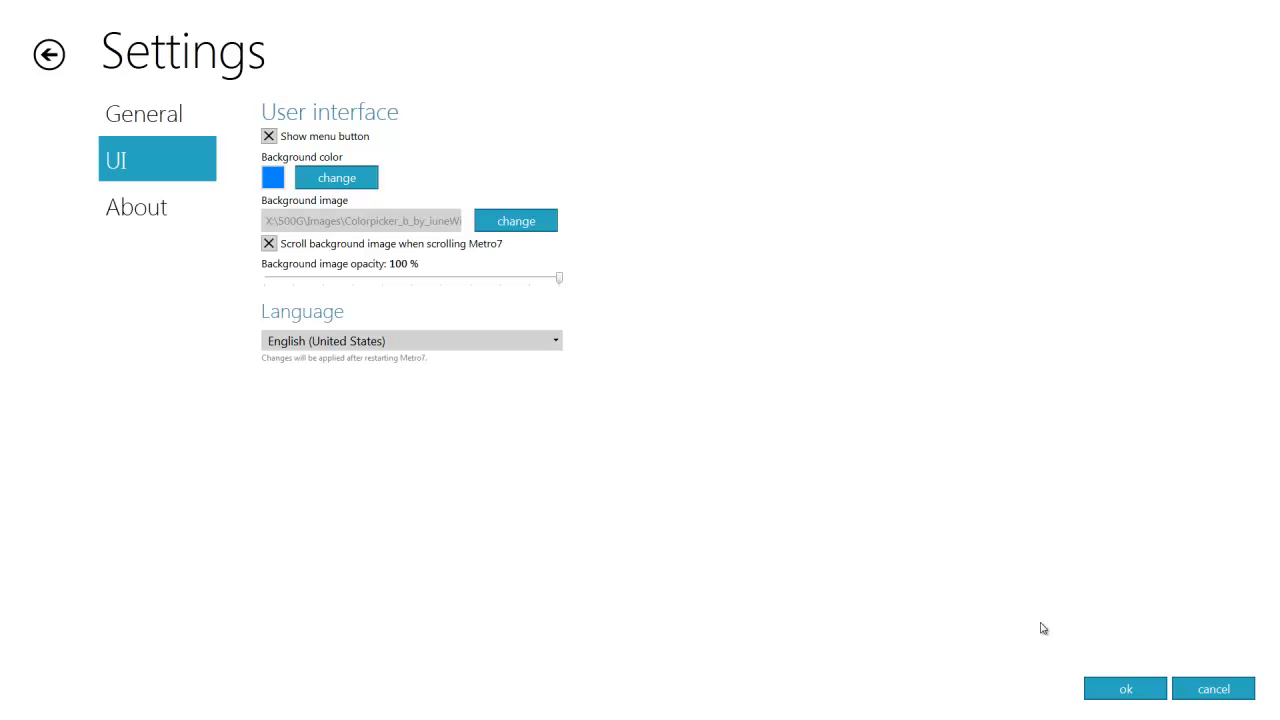
- Save the background changes made in the UI settings
left_click(1133, 691)
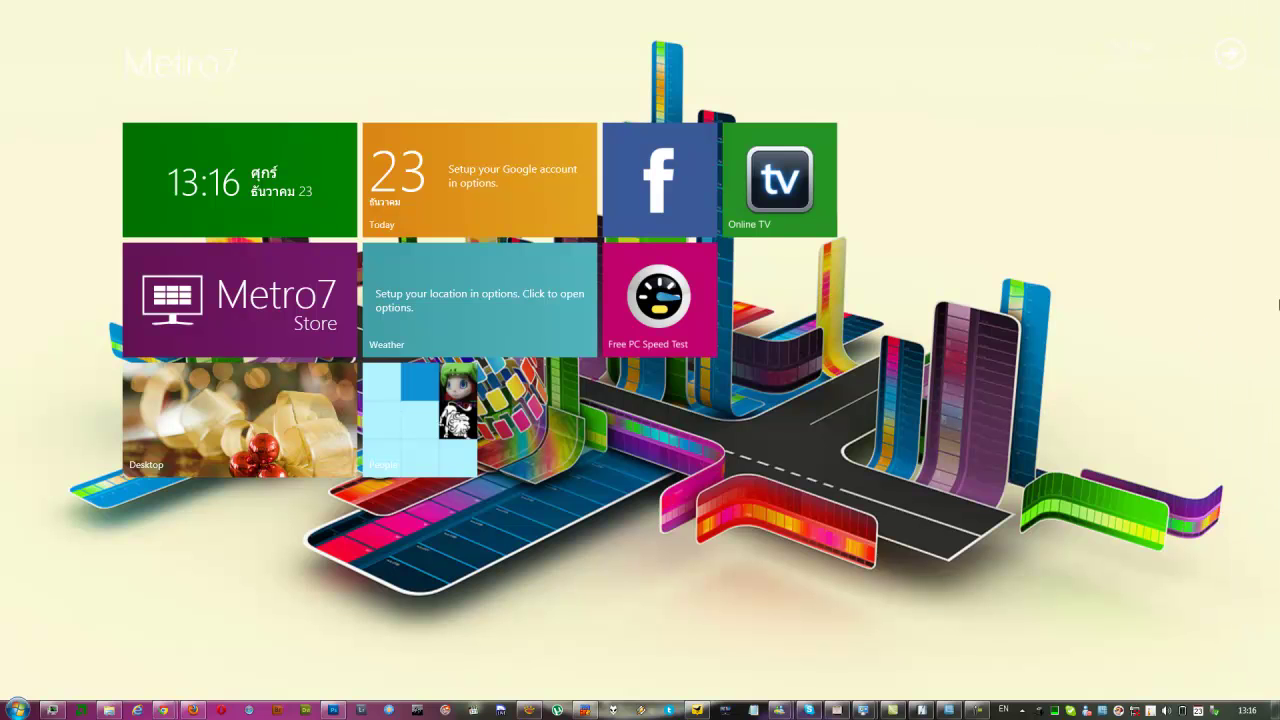
- Sign in to Facebook from the friends entry with the account e-mail and password, and return to the start screen
mouse_move(1276, 30)
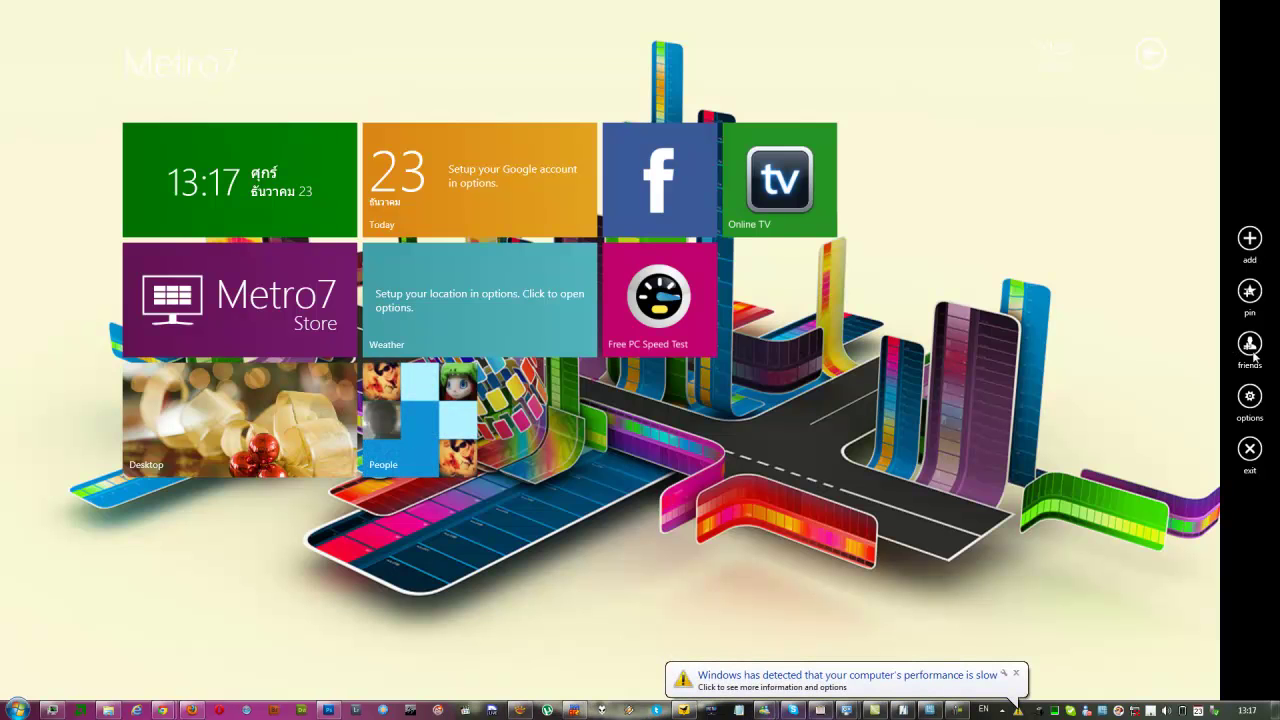
left_click(1254, 356)
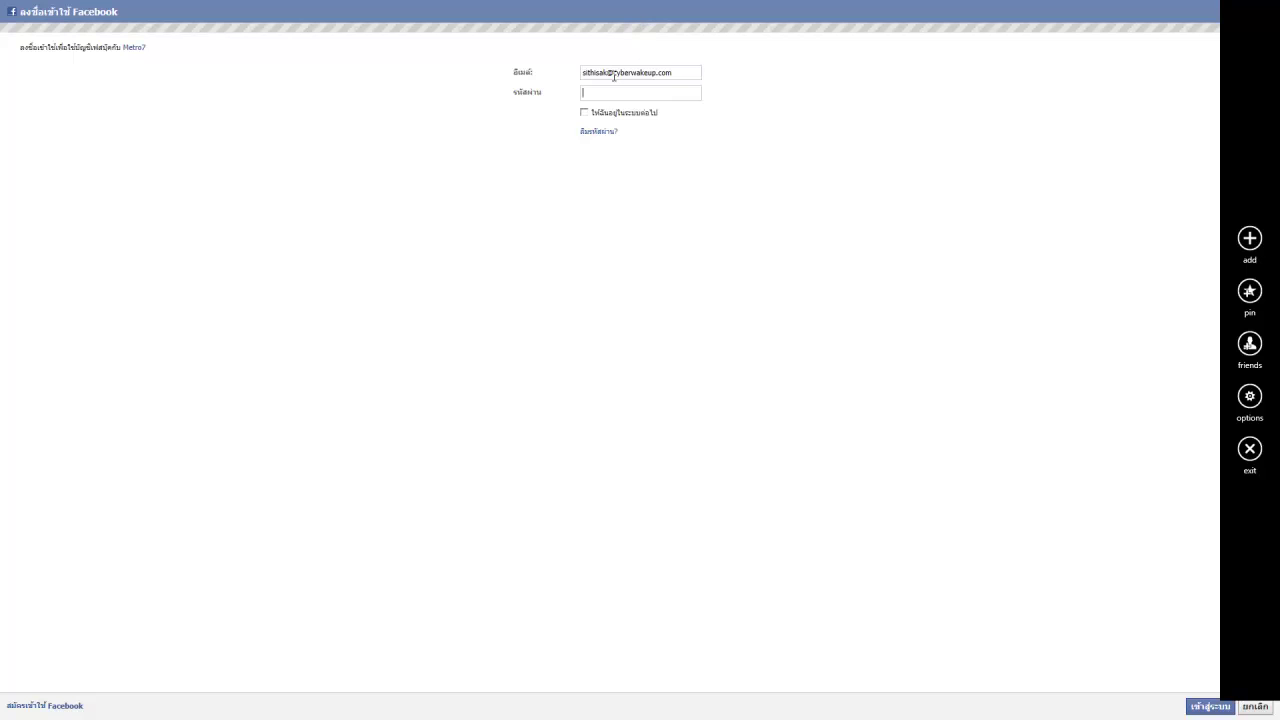
double_click(694, 72)
left_click(662, 94)
type("••••••••")
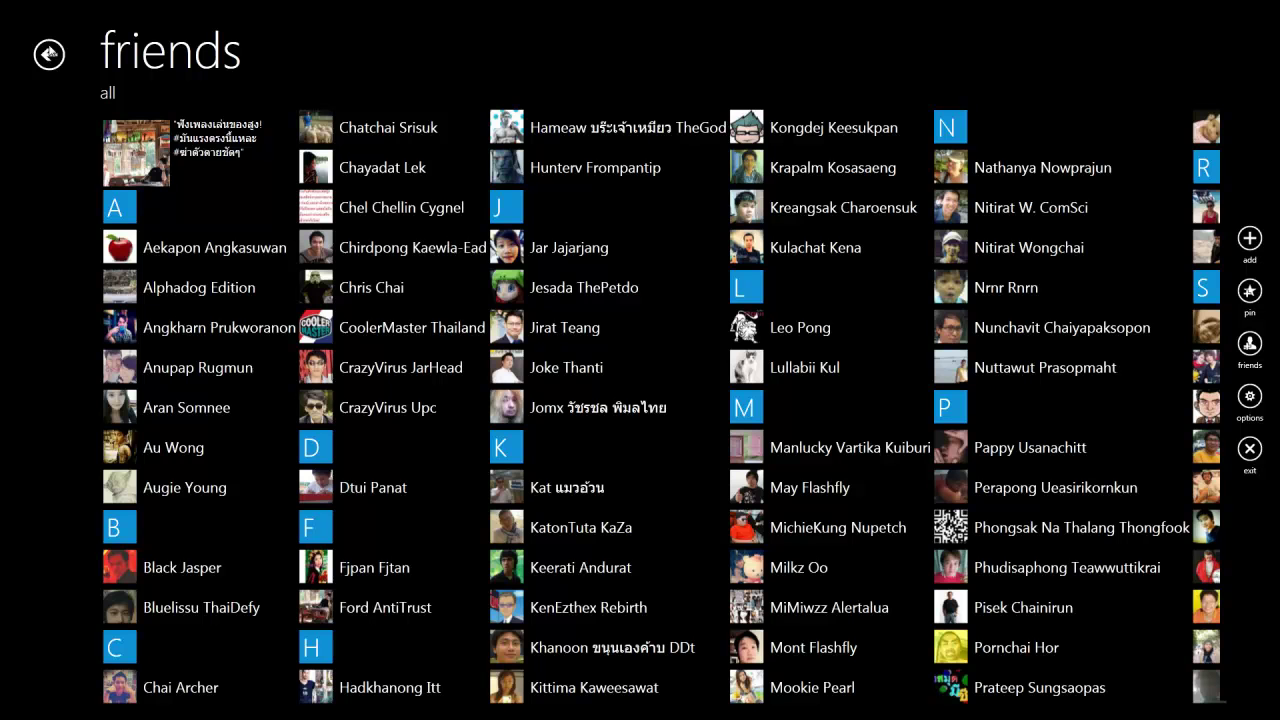
left_click(50, 53)
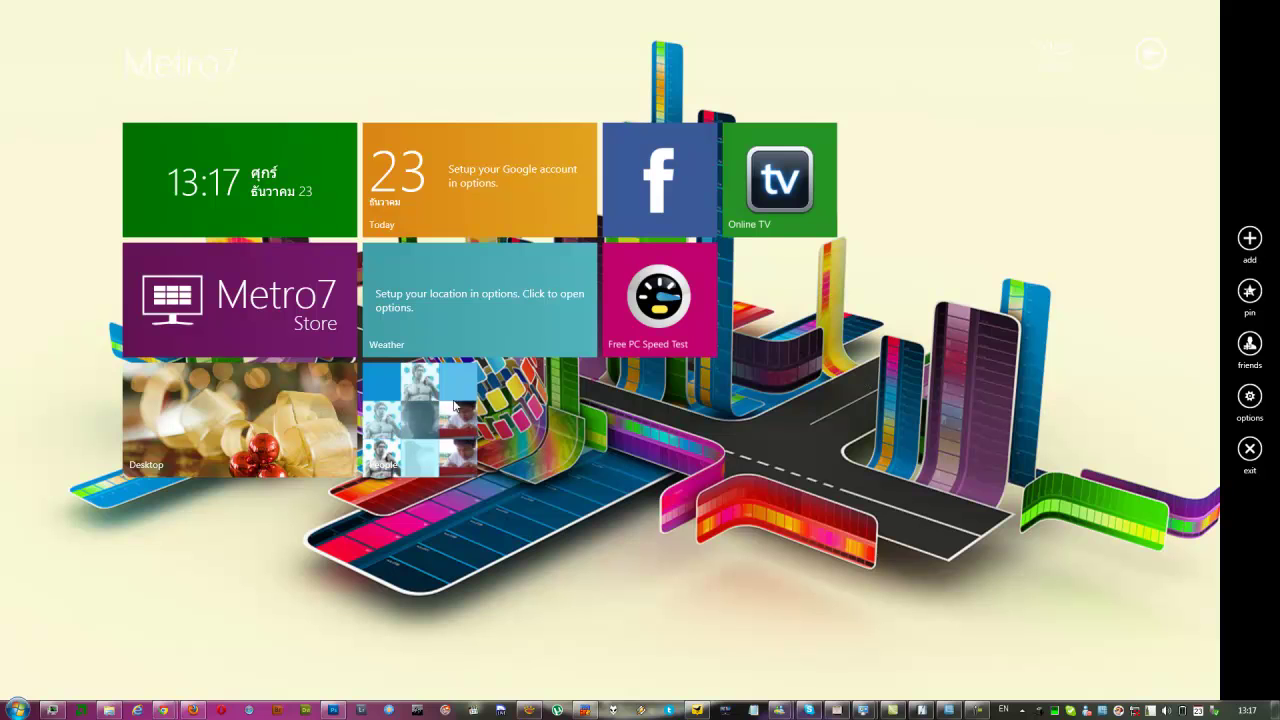
- Browse the Facebook updates in the People tile's what's new feed and return to the start screen
left_click(417, 418)
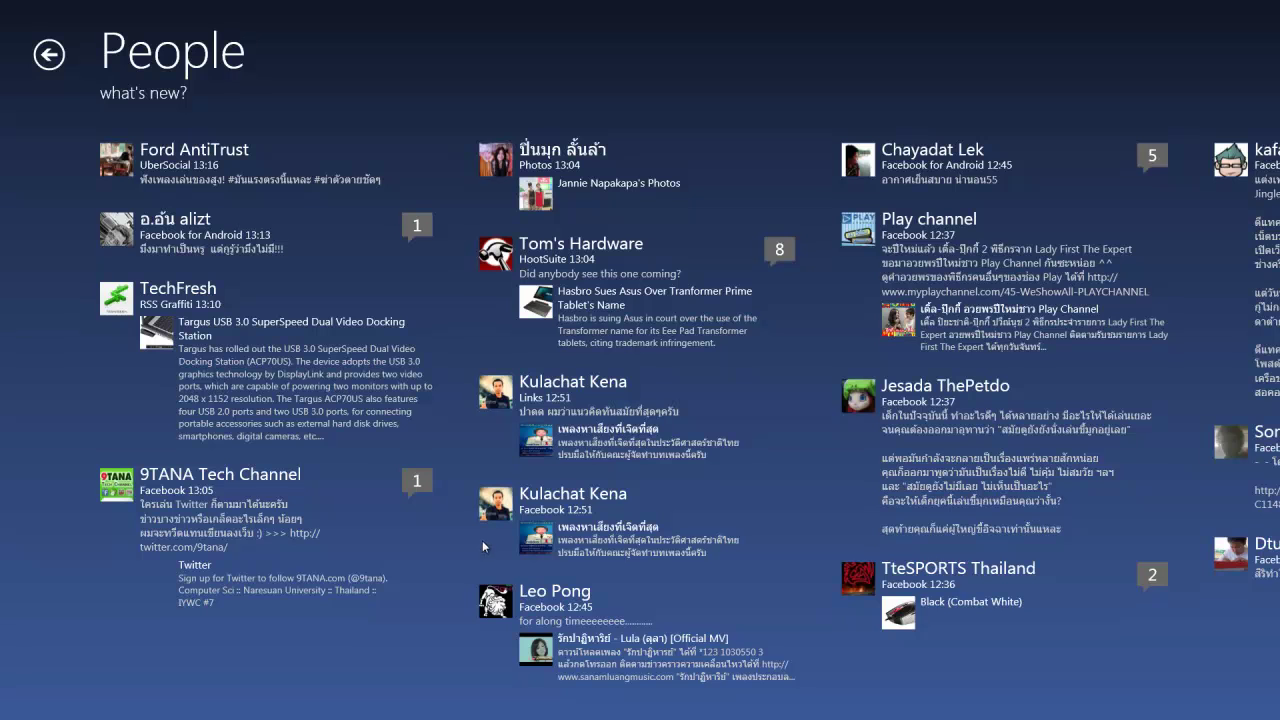
scroll(863, 632, "down", 2)
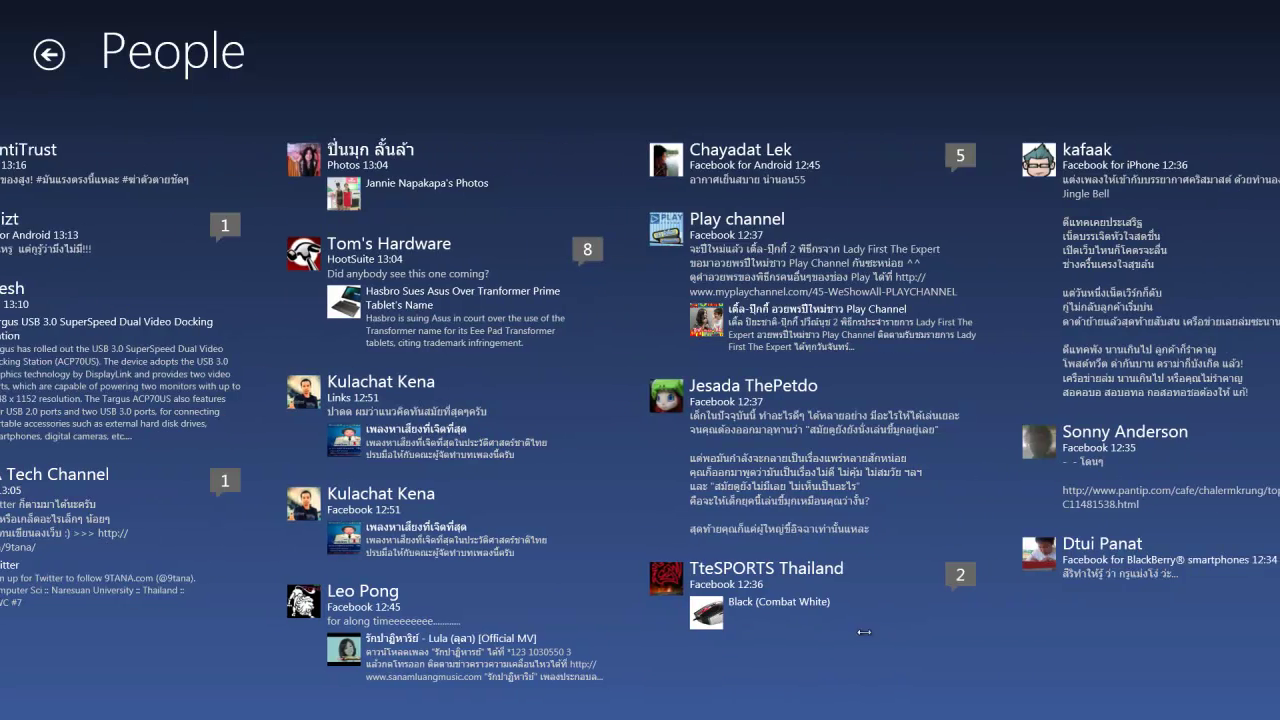
scroll(863, 632, "down", 4)
scroll(874, 626, "down", 4)
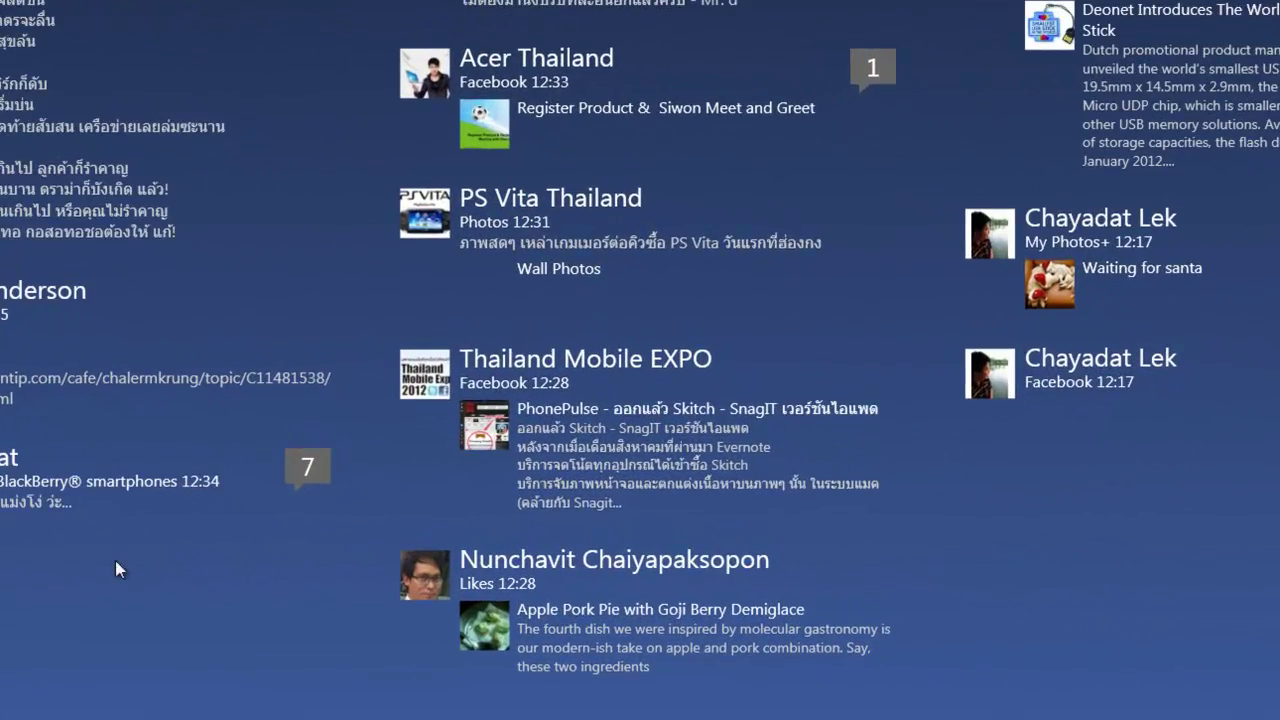
scroll(1172, 592, "up", 5)
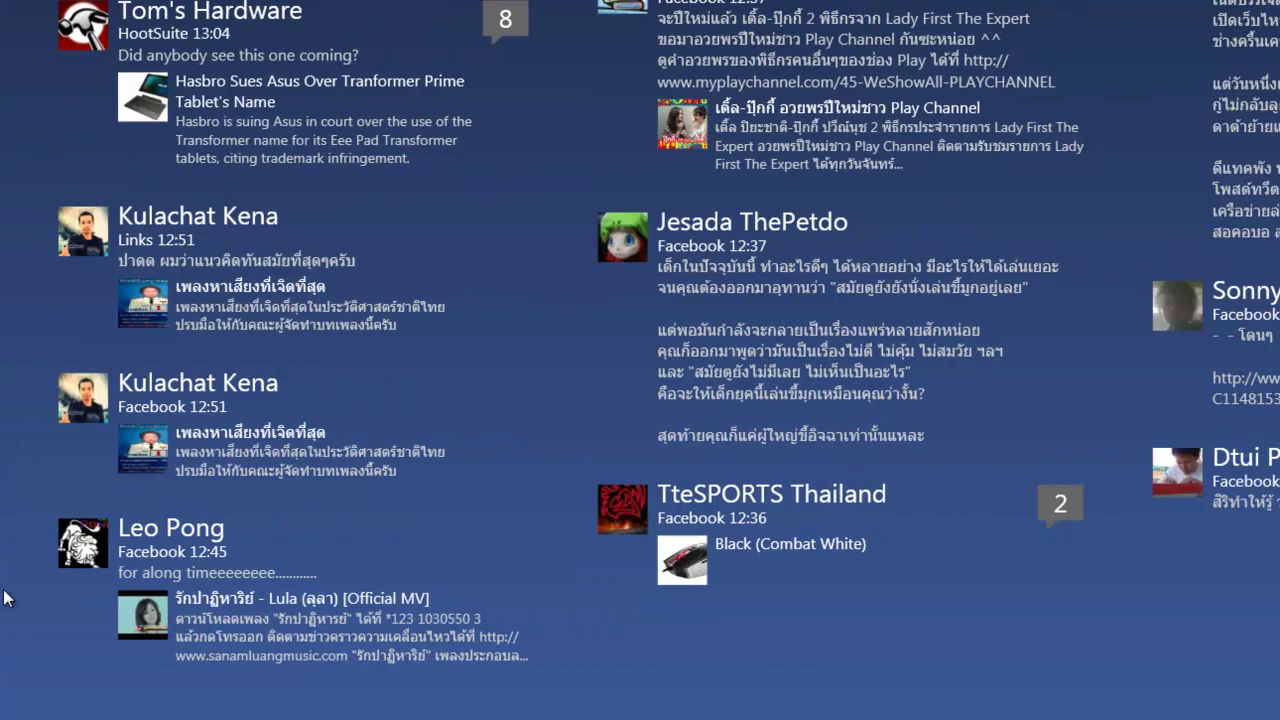
left_click(433, 50)
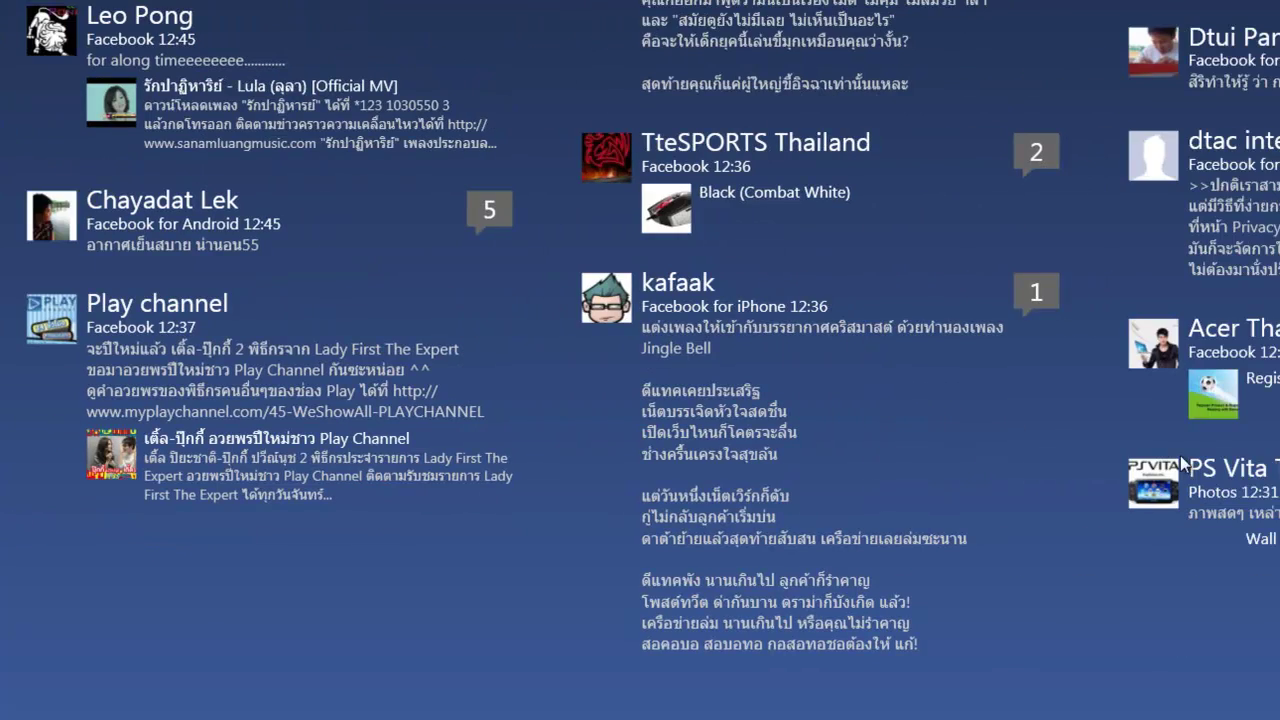
scroll(1020, 443, "right", 5)
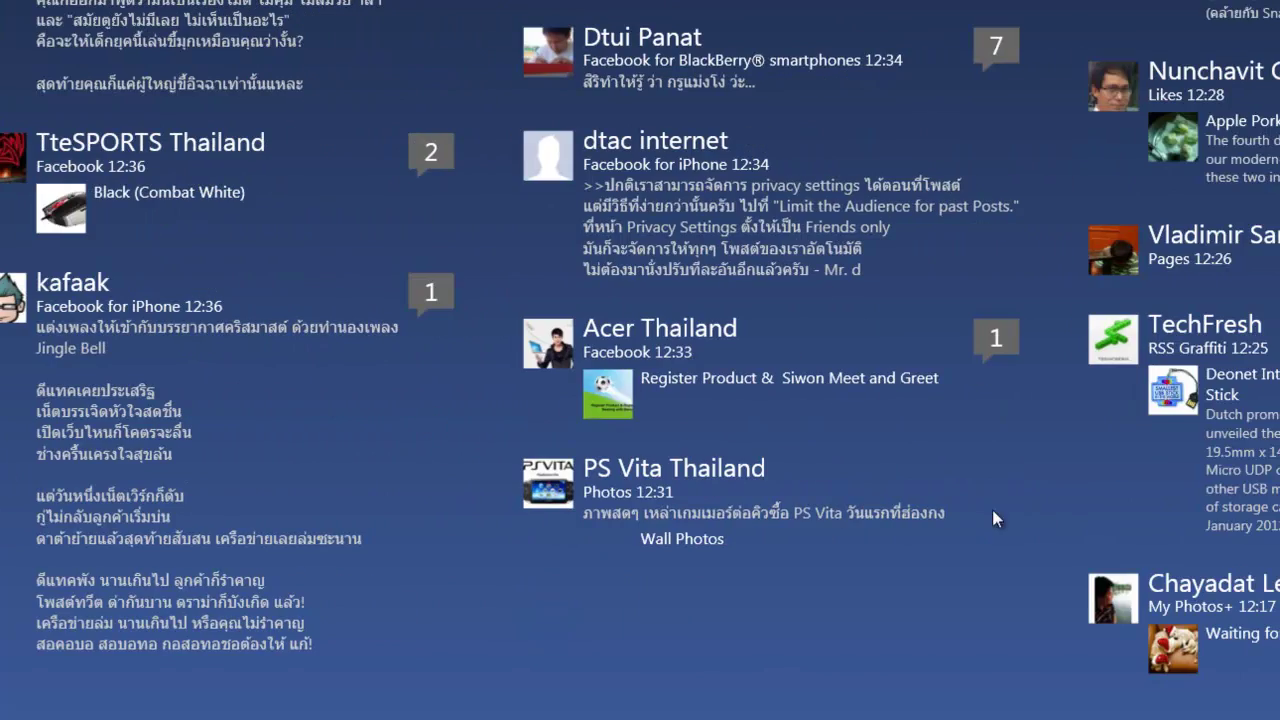
scroll(993, 511, "right", 4)
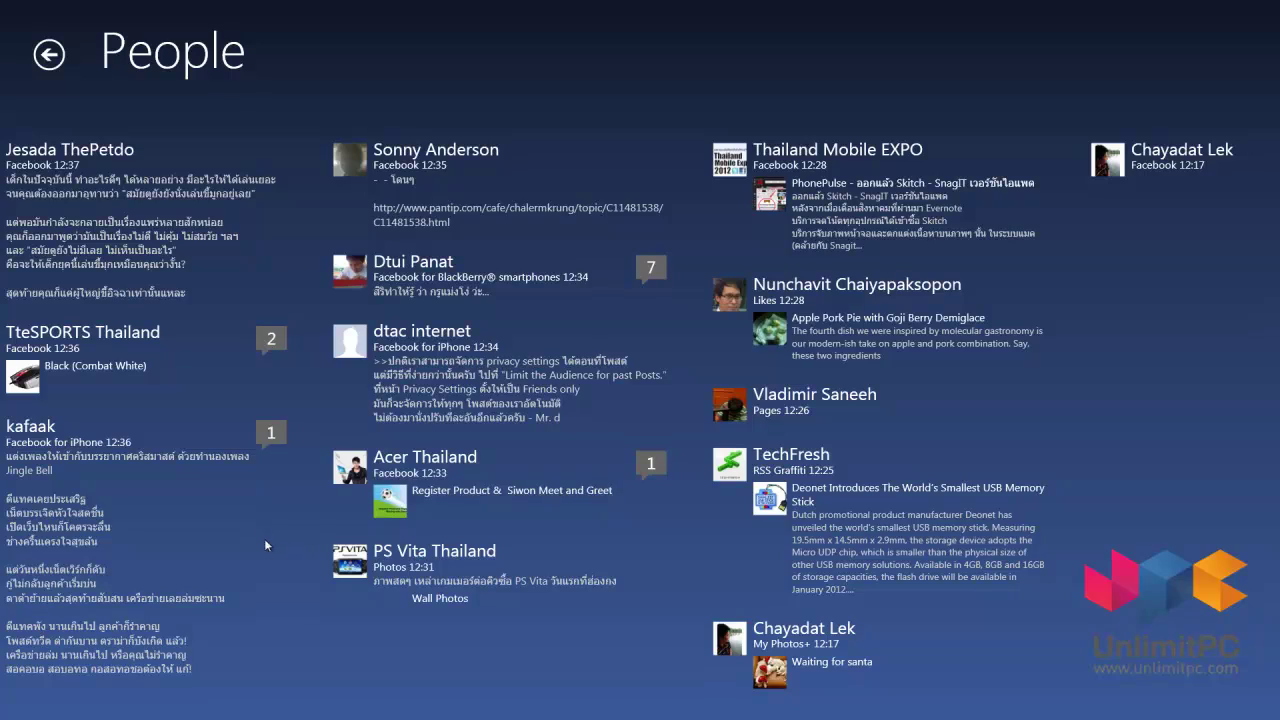
scroll(266, 540, "up", 5)
scroll(265, 546, "up", 3)
left_click(47, 54)
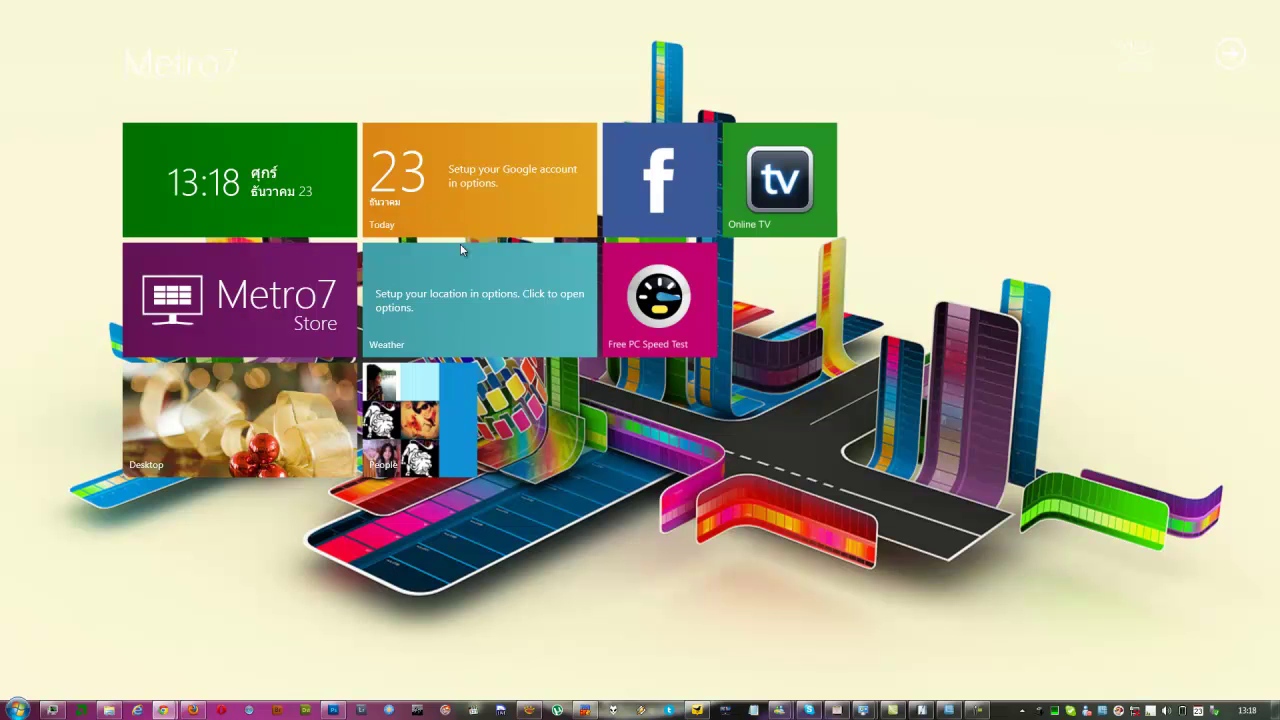
- View the full-screen clock of the time and date tile and dismiss it to return to the start screen
left_click(254, 194)
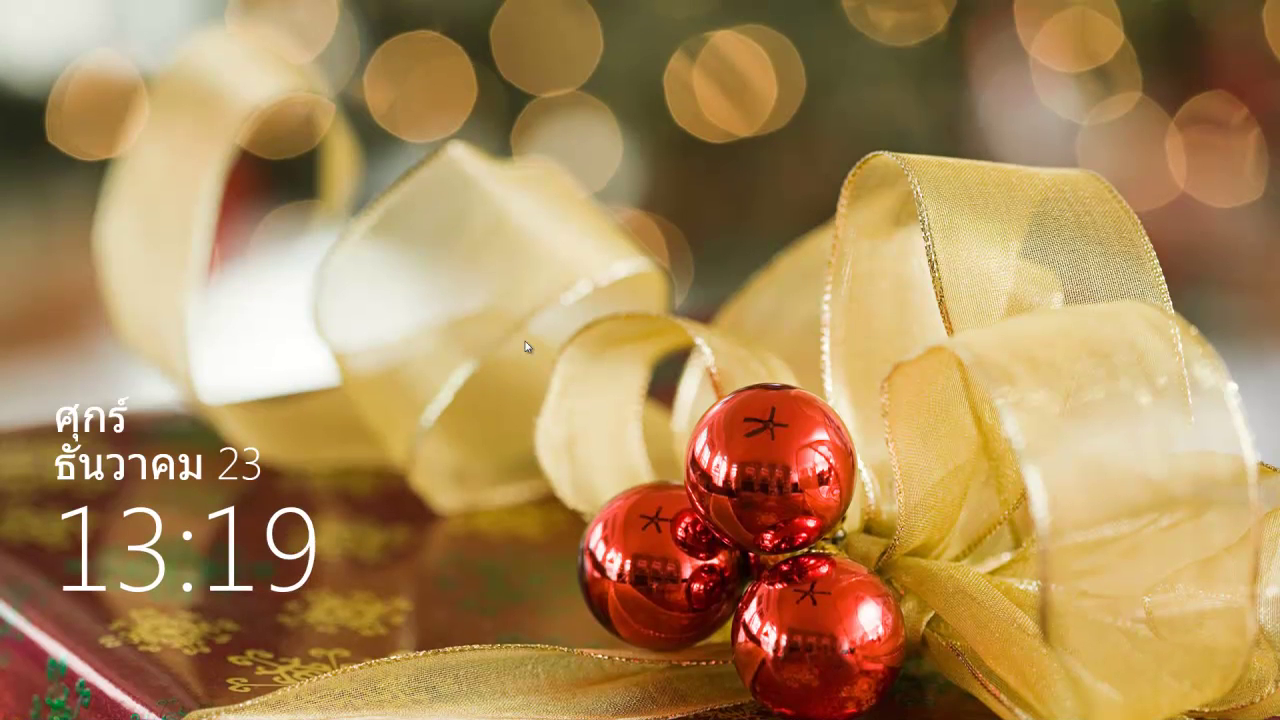
left_click_drag(525, 341, 537, 5)
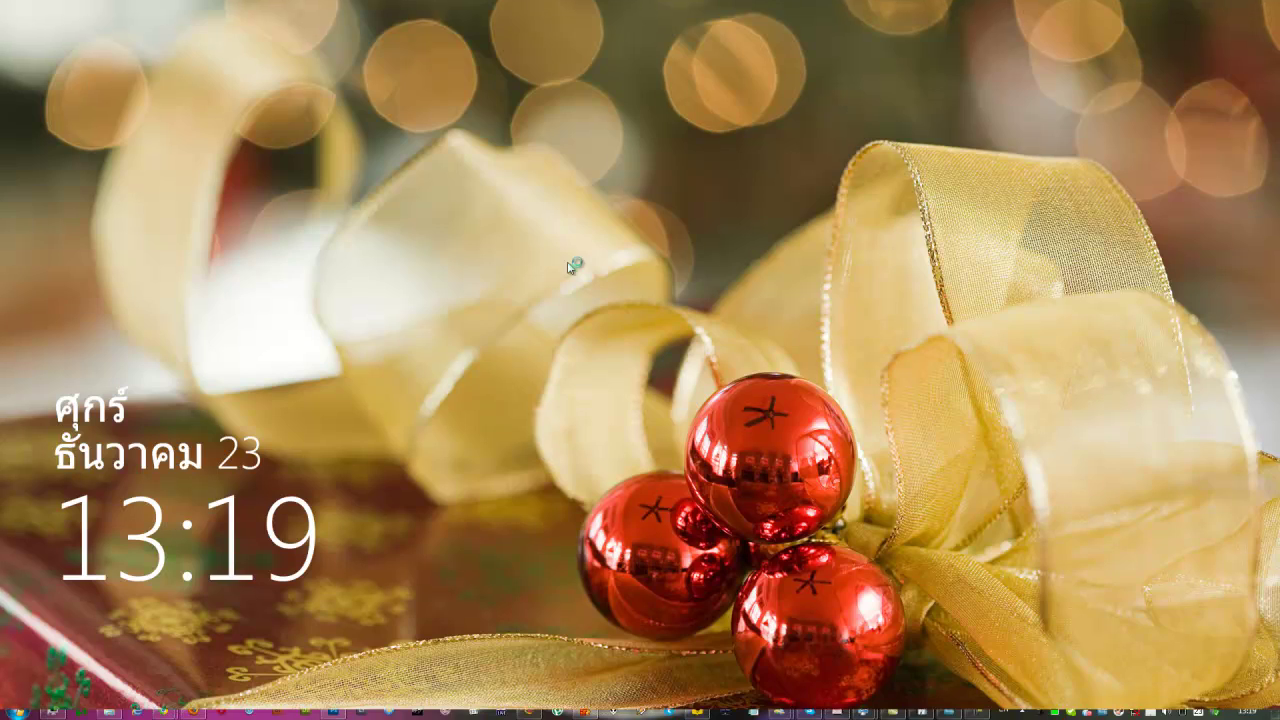
left_click(571, 263)
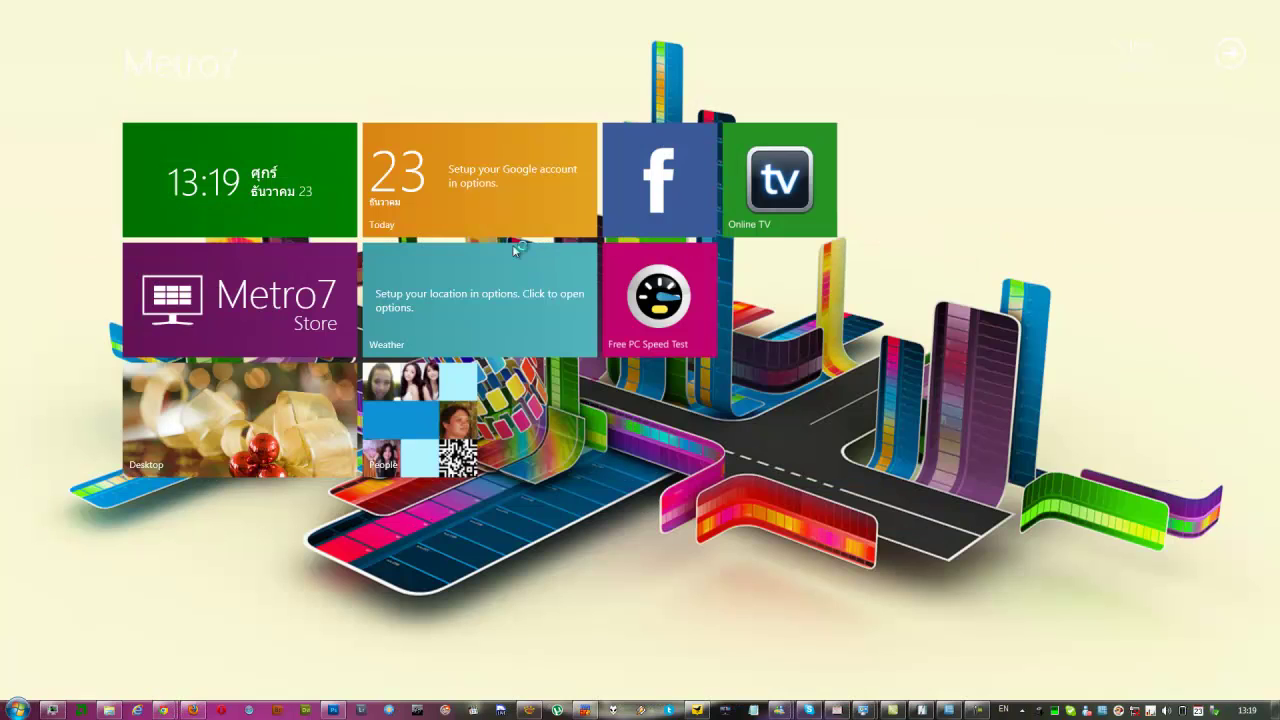
- Check the web pages behind the Today, Facebook and Free PC Speed Test tiles, returning to the start screen after each
left_click(483, 186)
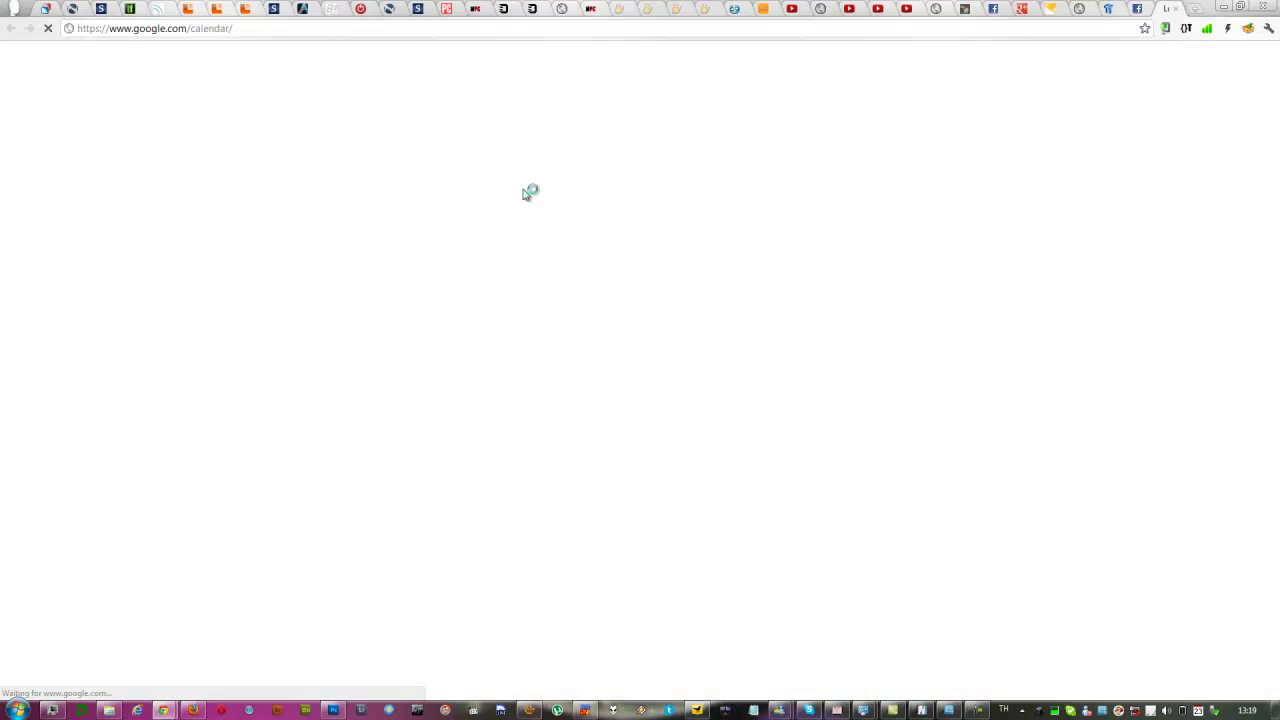
left_click(1196, 9)
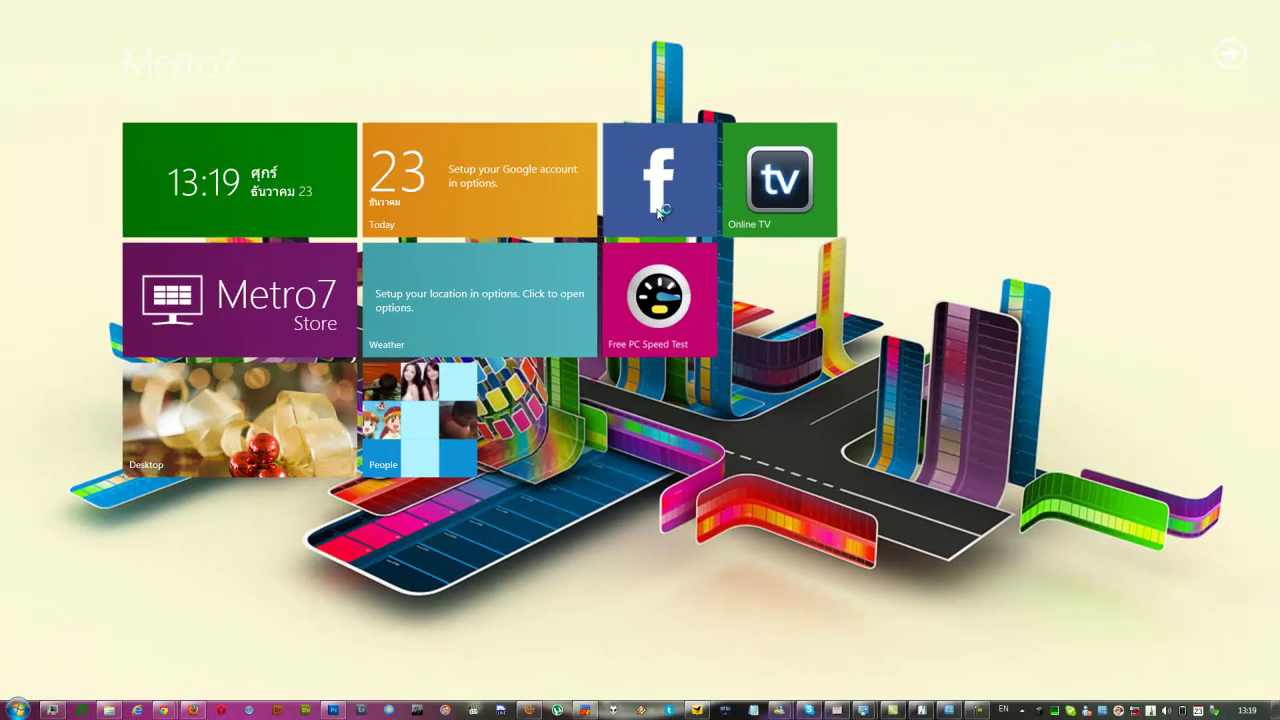
left_click(345, 318)
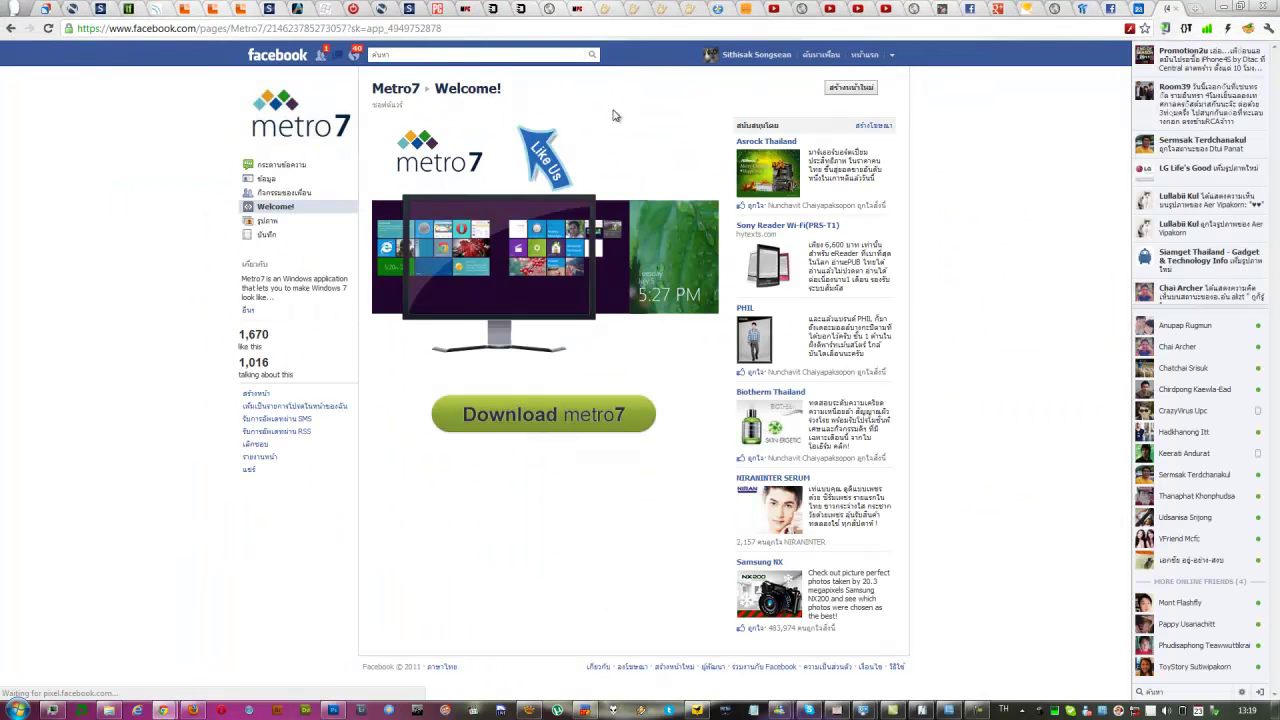
left_click(1223, 9)
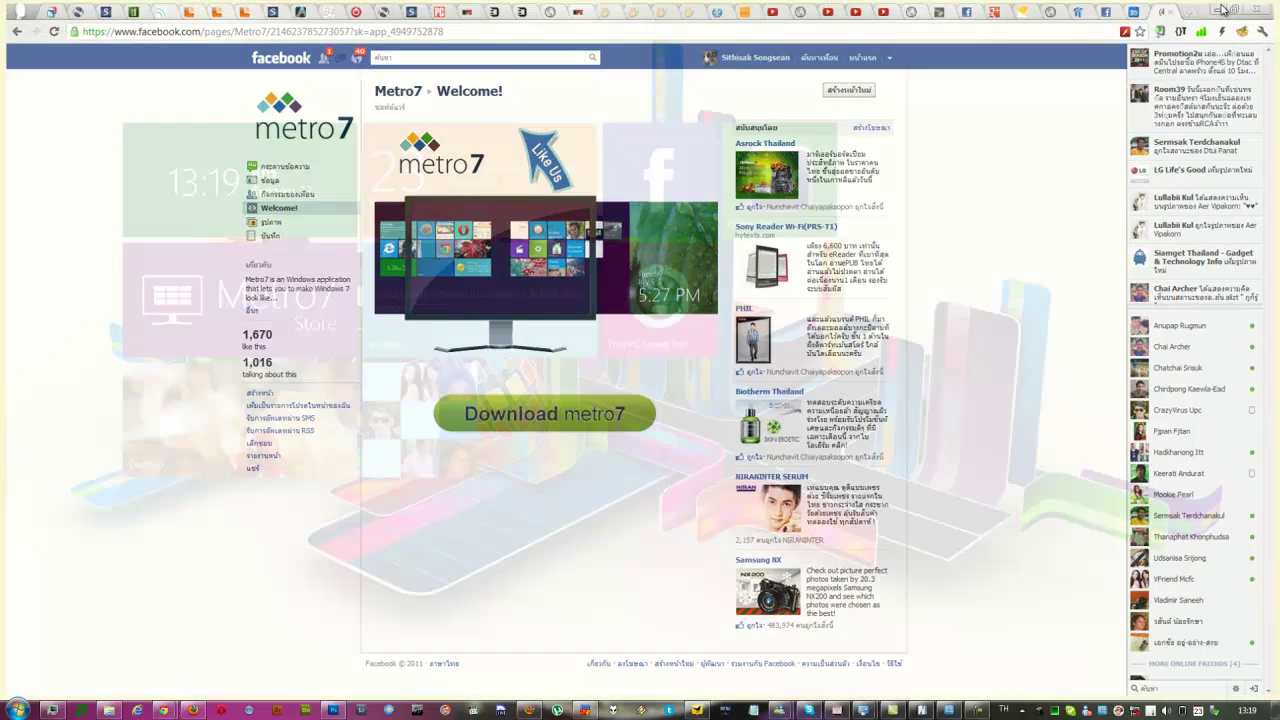
left_click(655, 313)
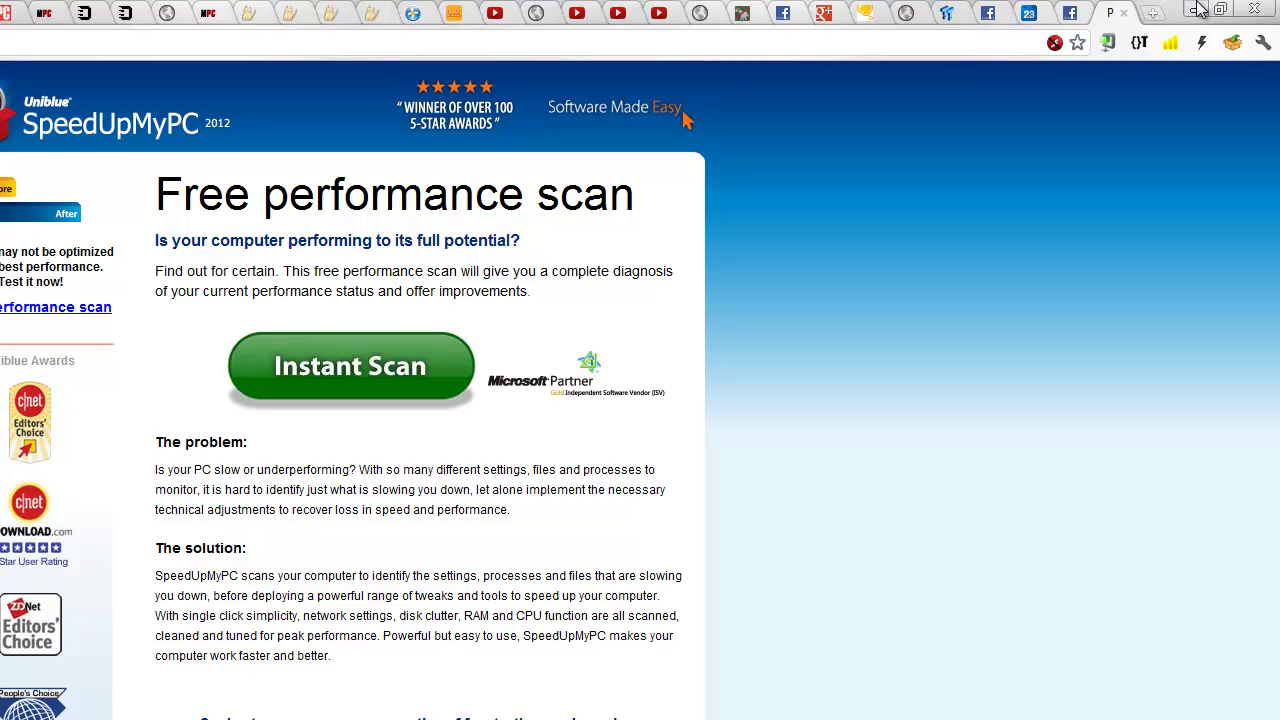
left_click(1200, 8)
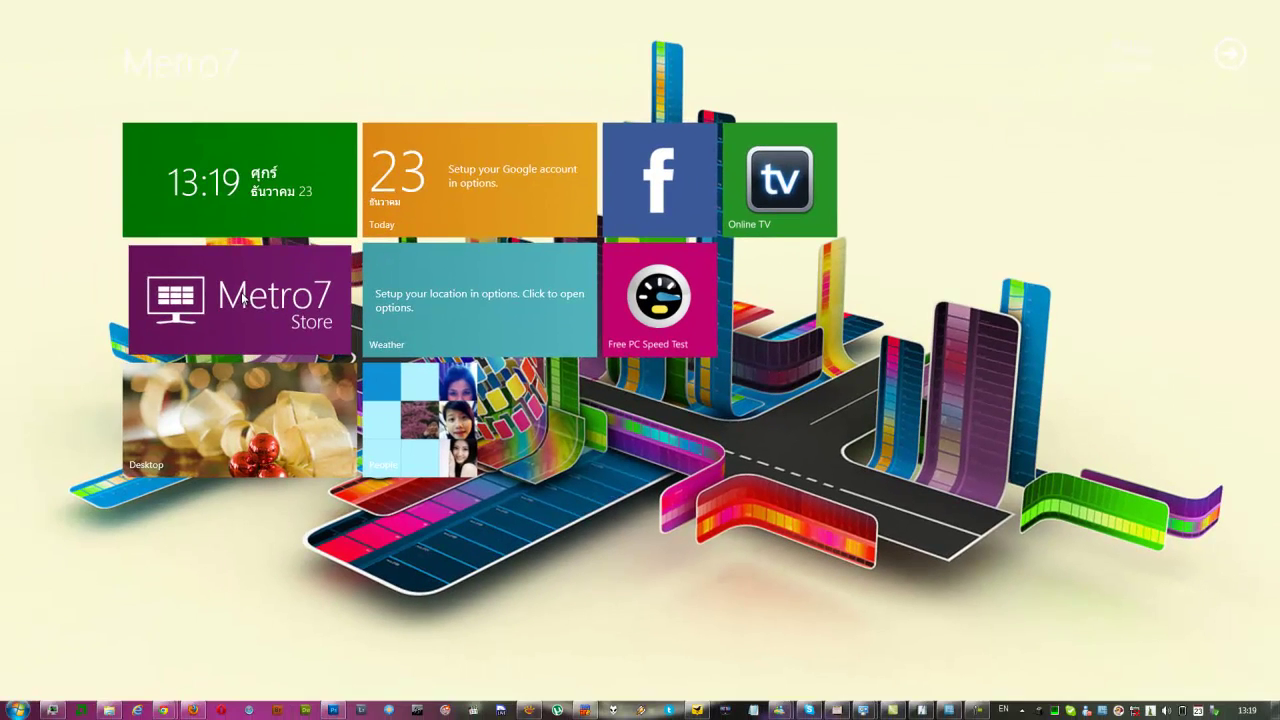
- Open the Metro7 Store and view the details of the installed Weather widget
left_click(211, 325)
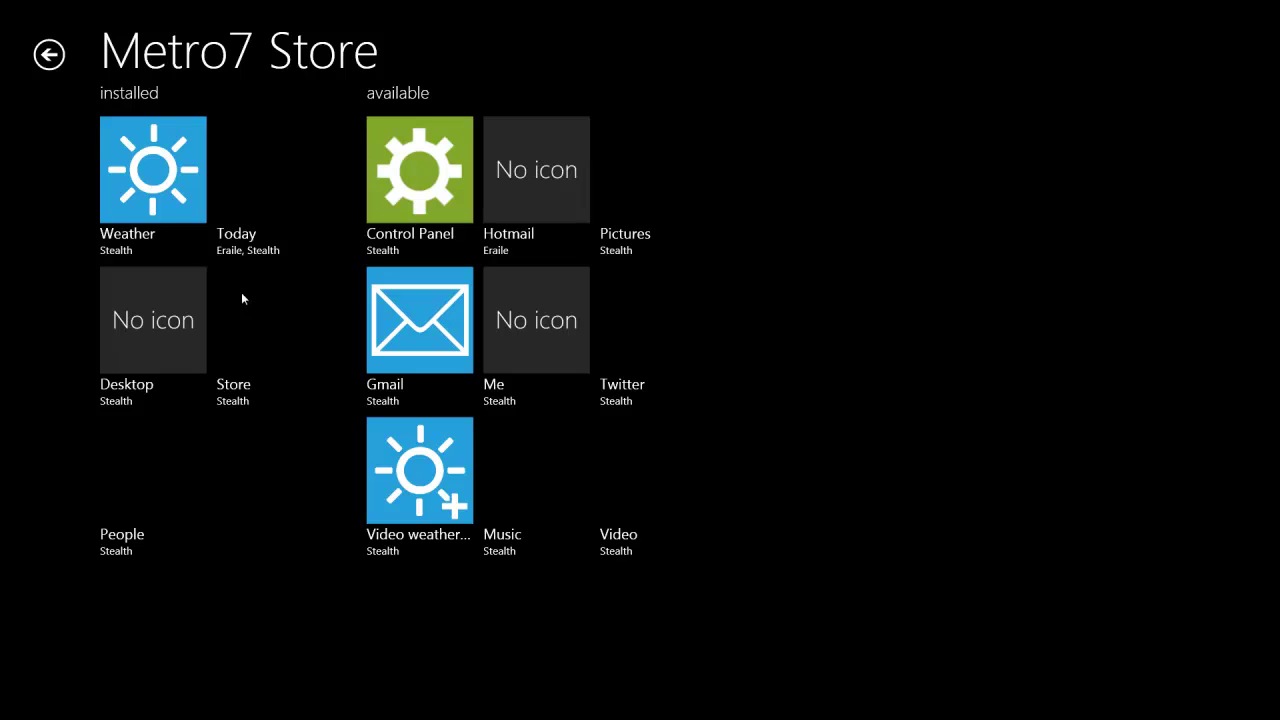
left_click(150, 175)
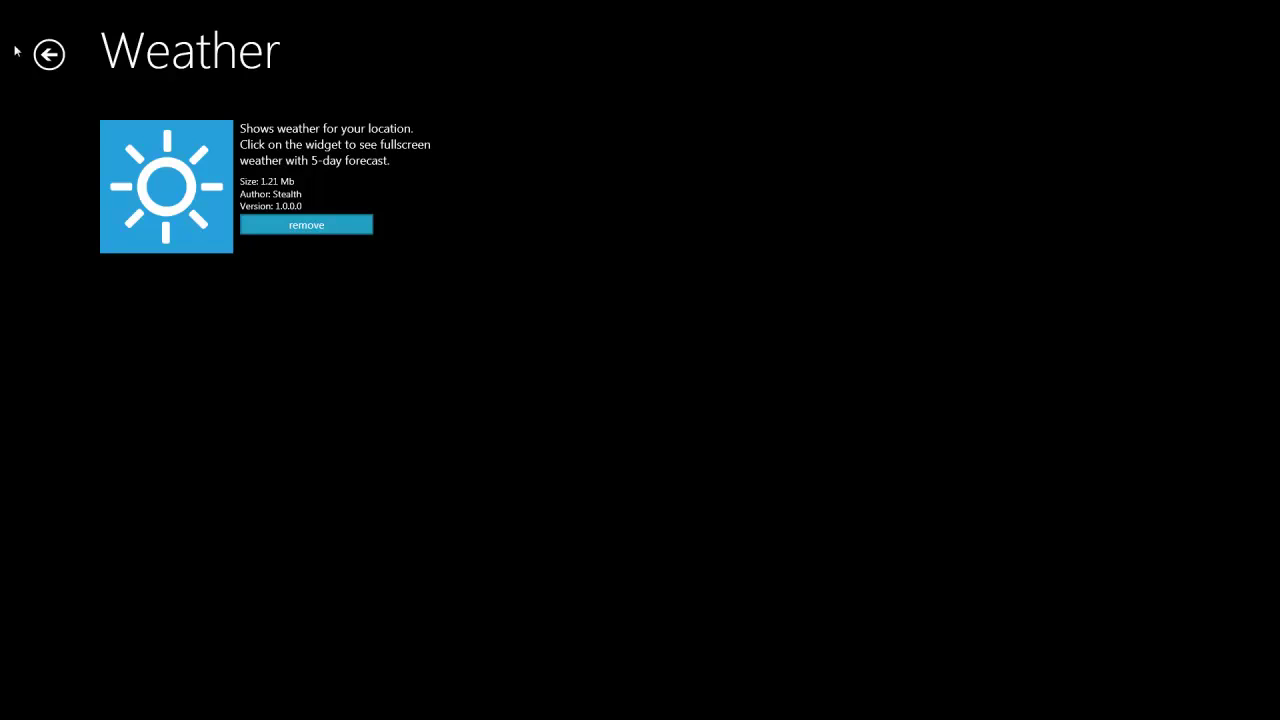
left_click(45, 55)
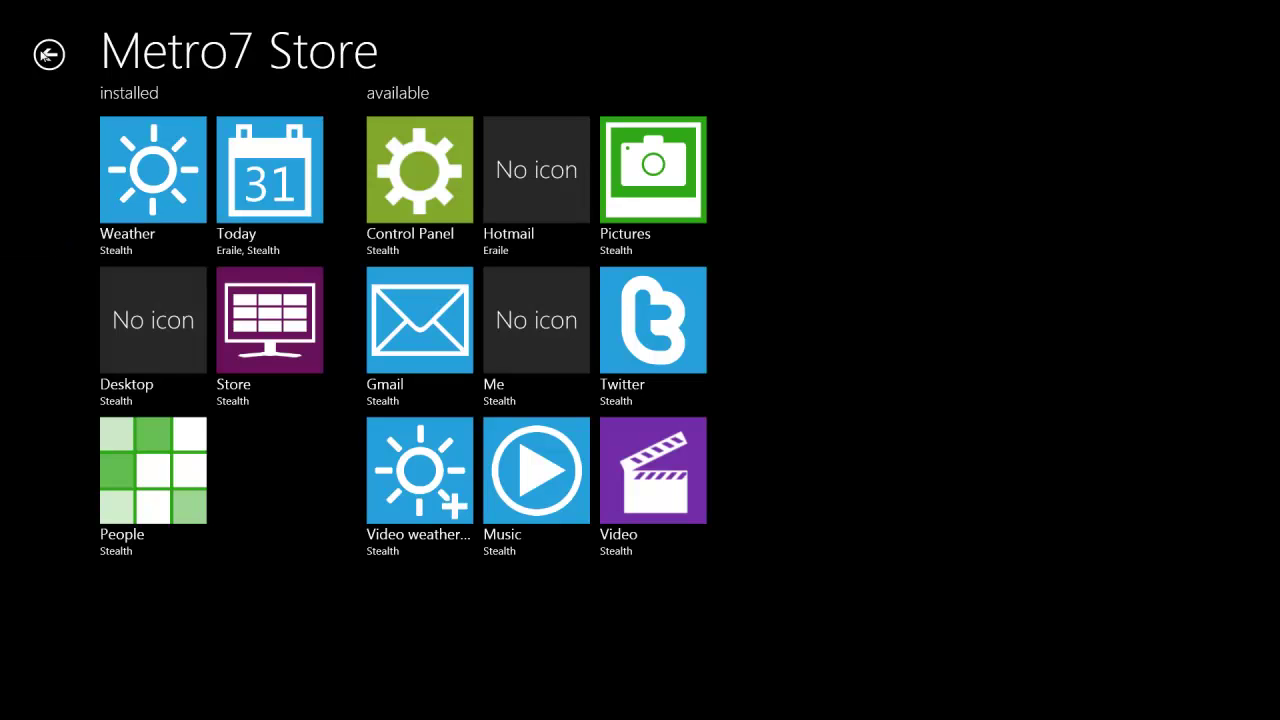
left_click(148, 176)
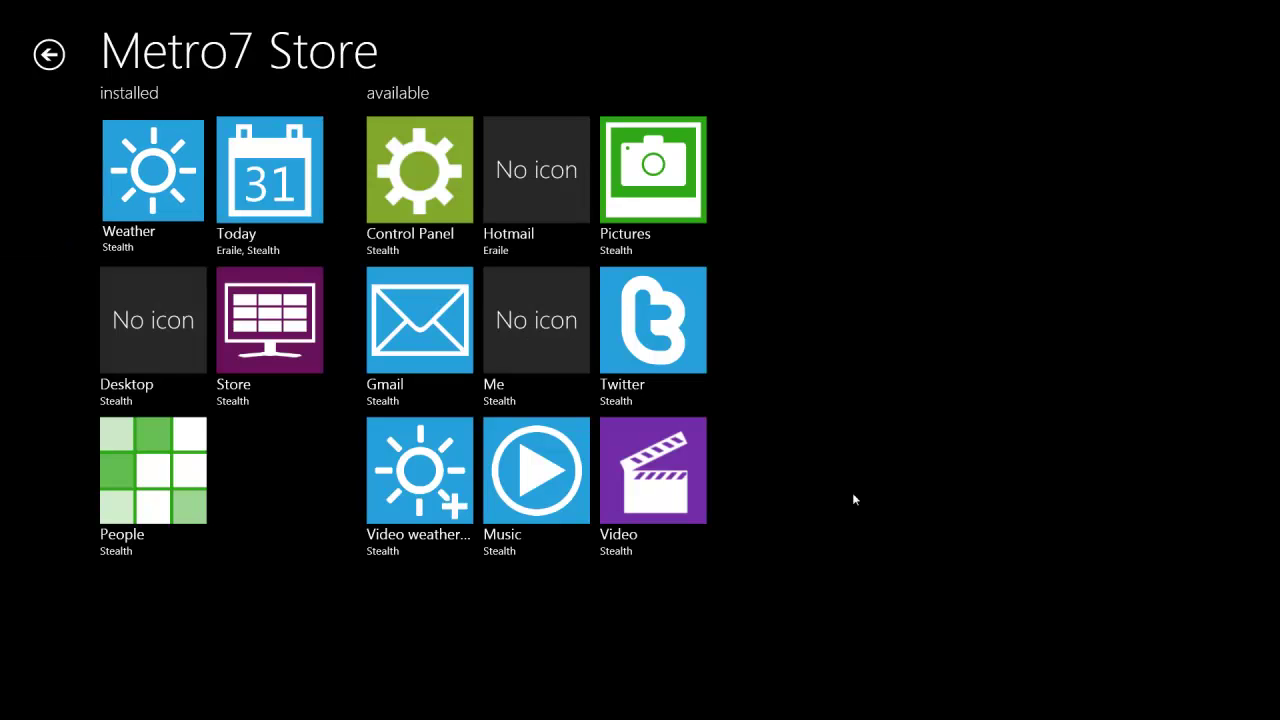
left_click(163, 181)
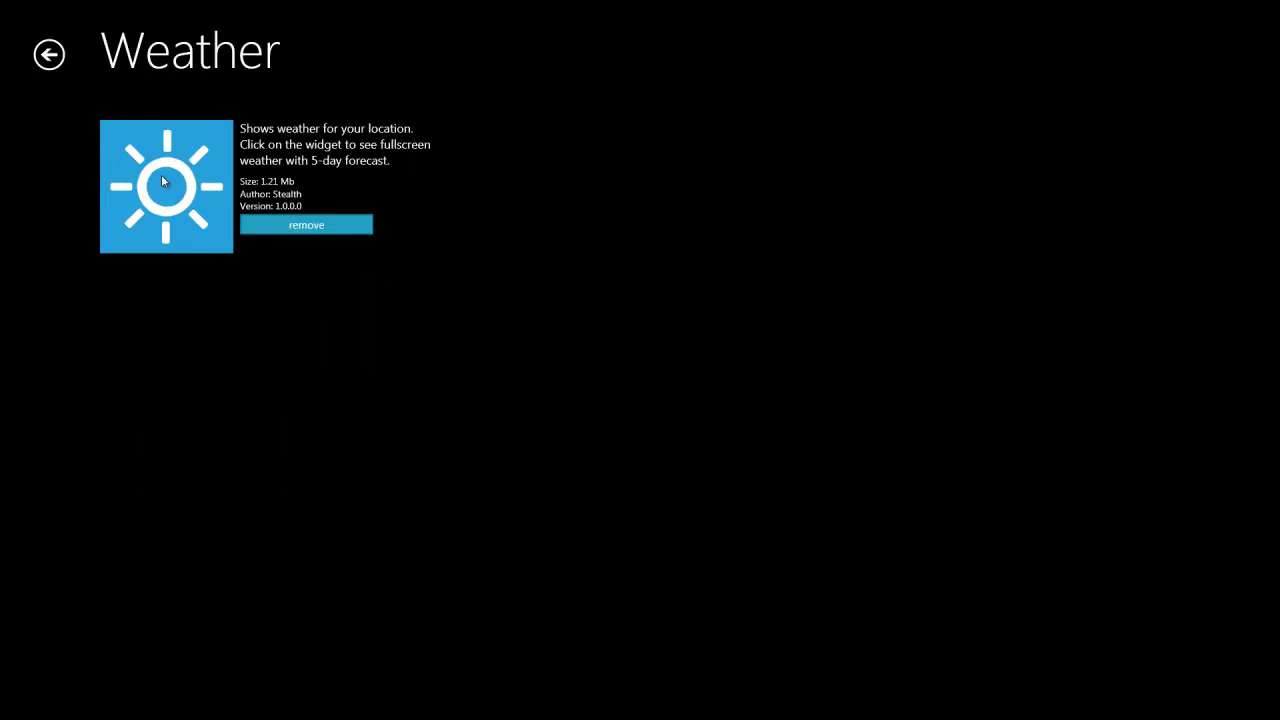
left_click(62, 54)
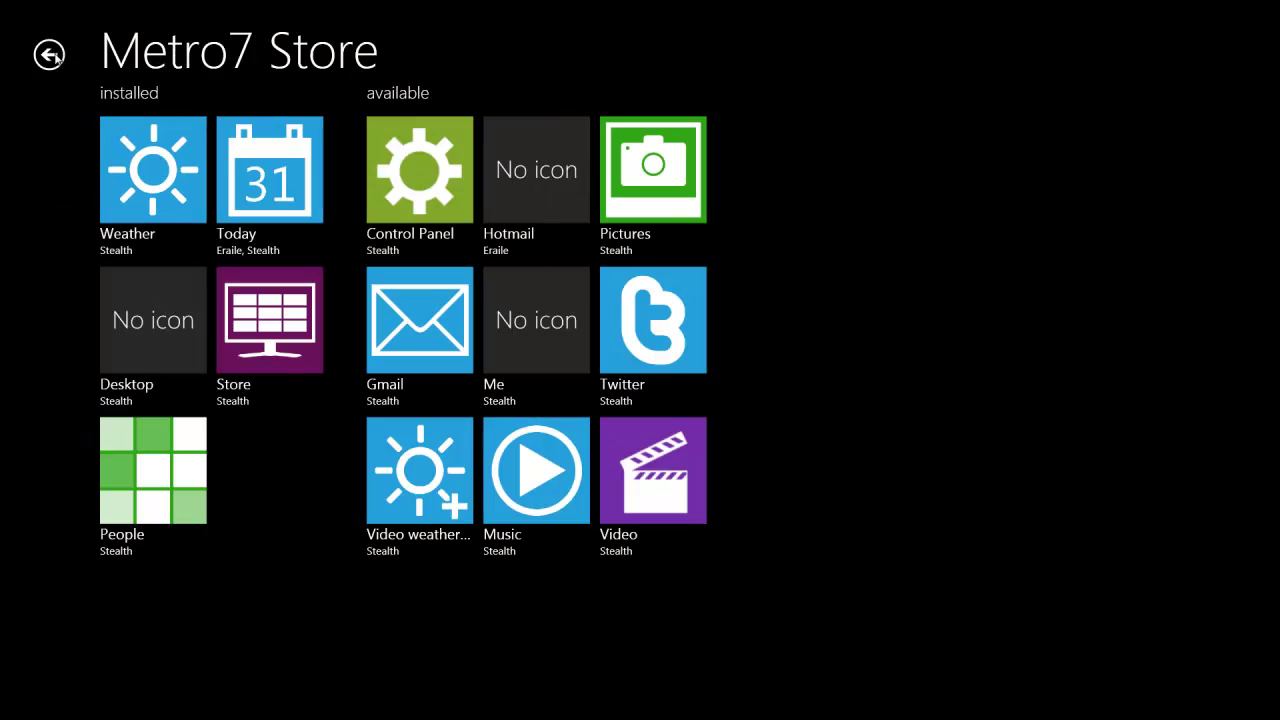
- Install the Control Panel widget and return to the store's widget list
left_click(453, 203)
left_click(345, 214)
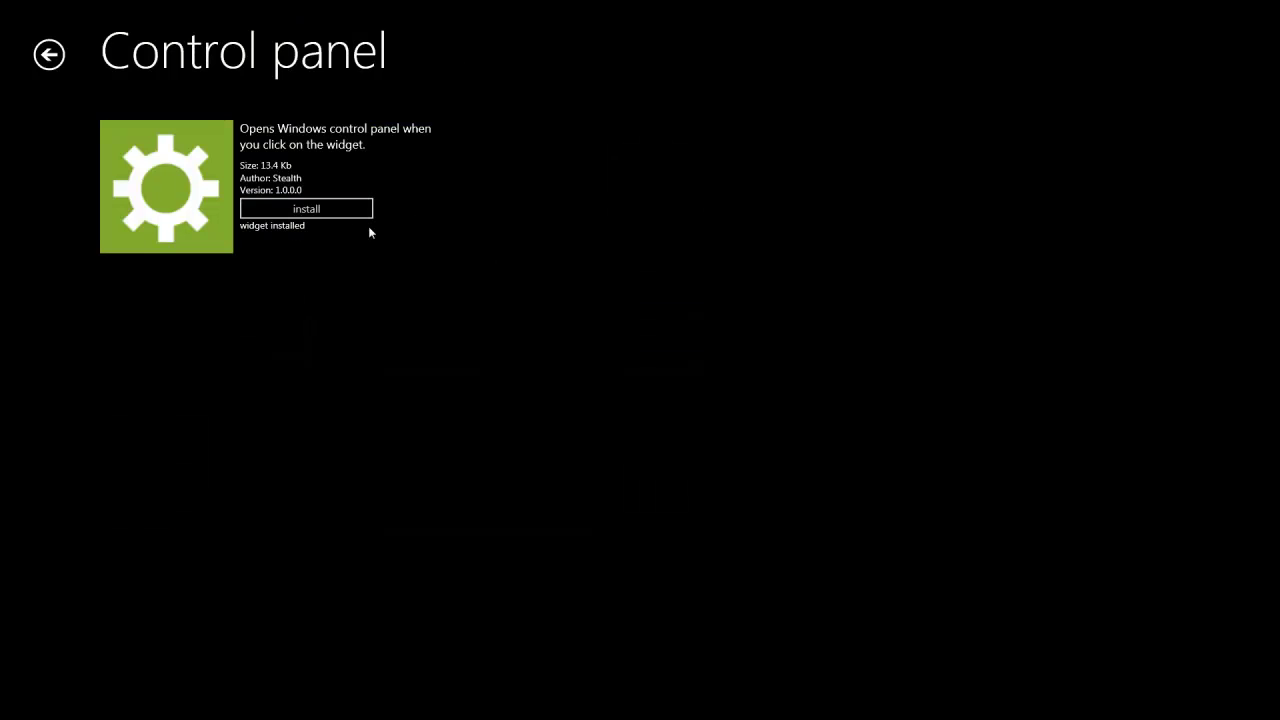
left_click(44, 58)
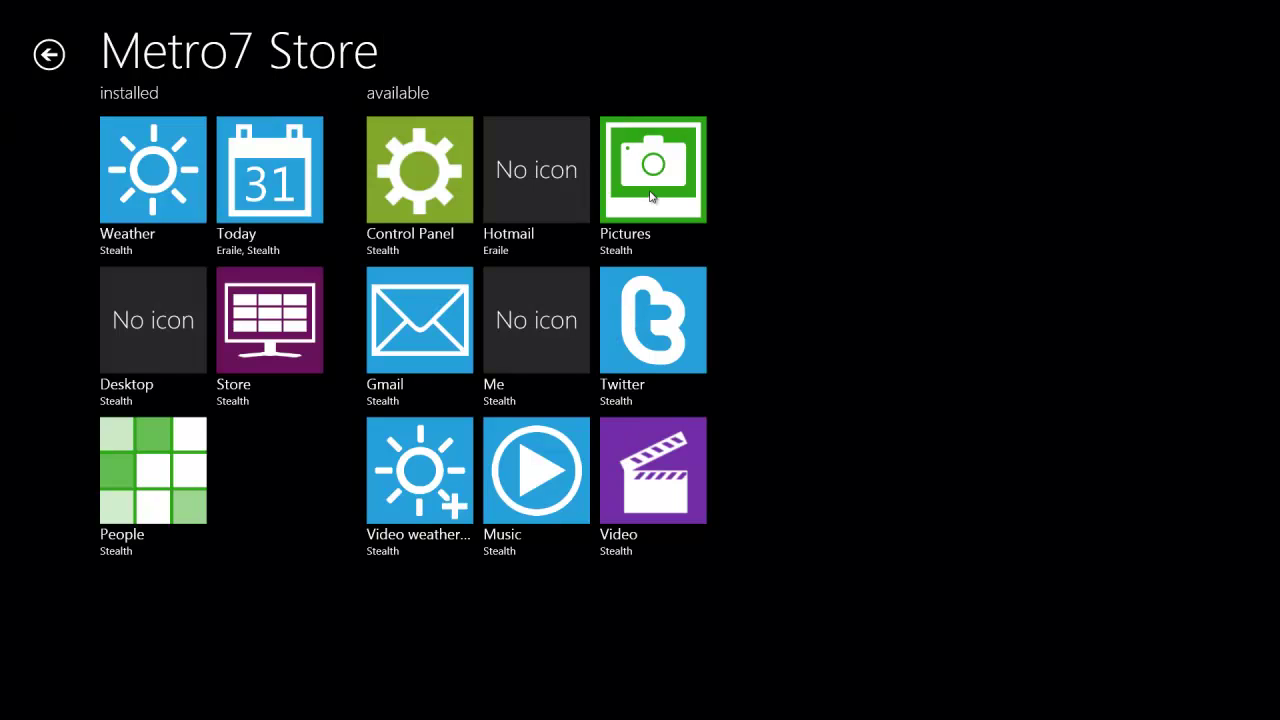
- Install the Pictures slideshow widget and return to the store's widget list
left_click(651, 196)
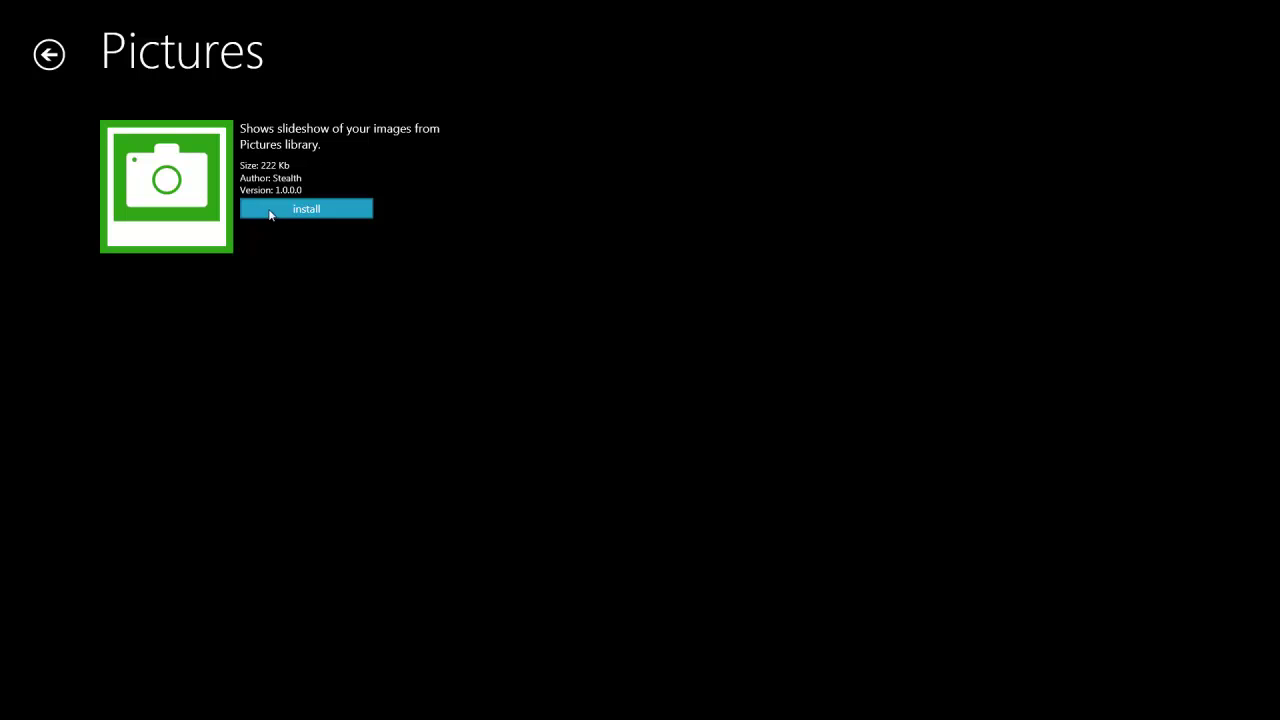
left_click(270, 215)
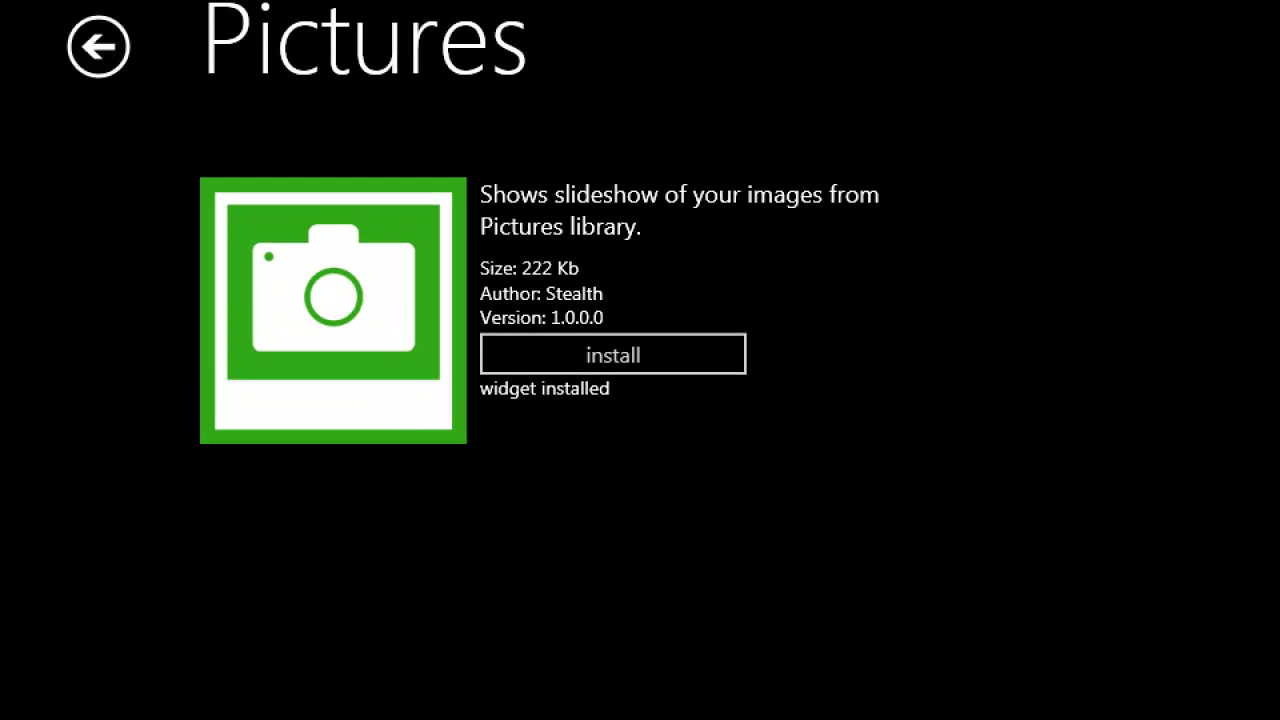
left_click(98, 46)
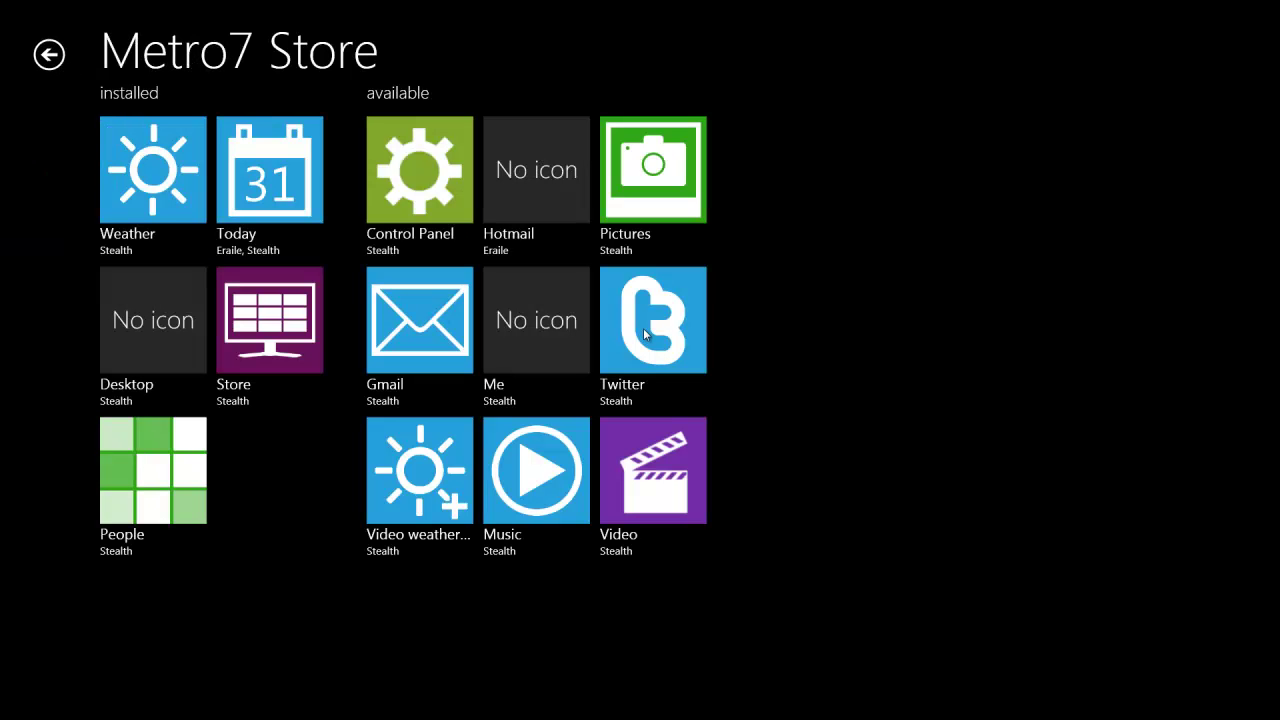
- Install the Twitter widget from the available widgets in the store
left_click(645, 335)
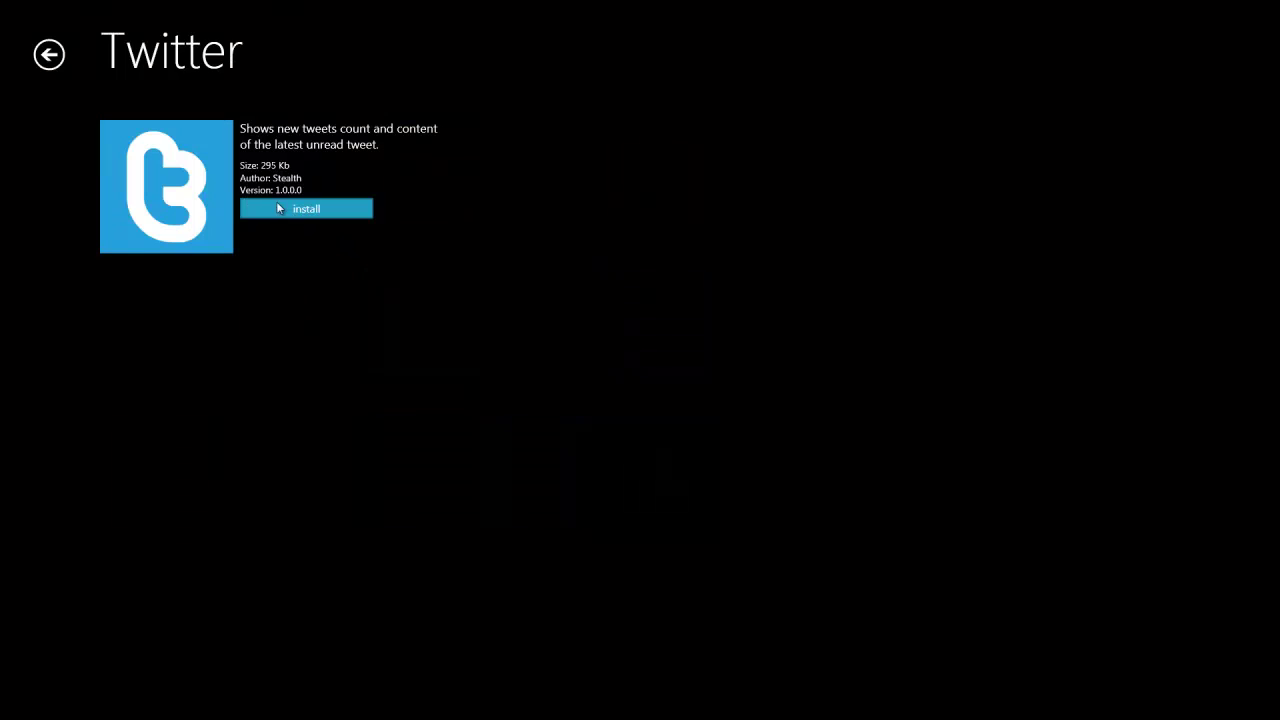
left_click(343, 211)
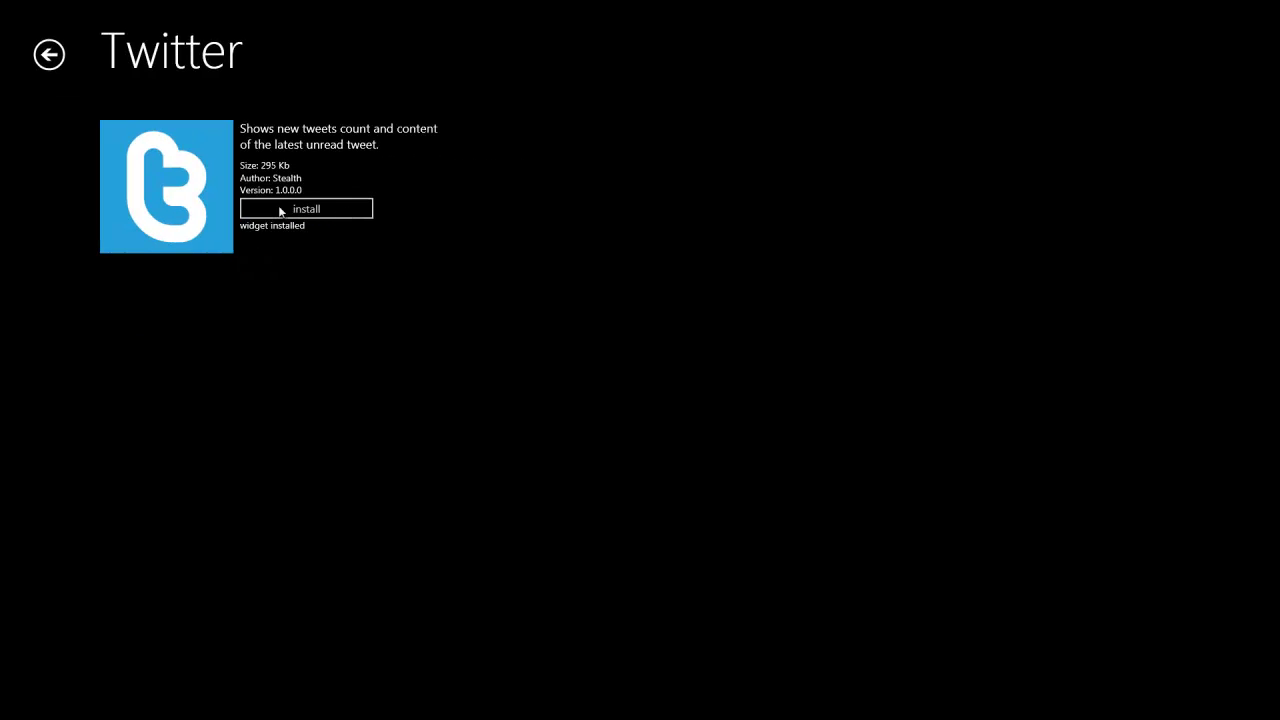
- Install the video background extension for the Weather widget from the store and return to the start screen
left_click(52, 60)
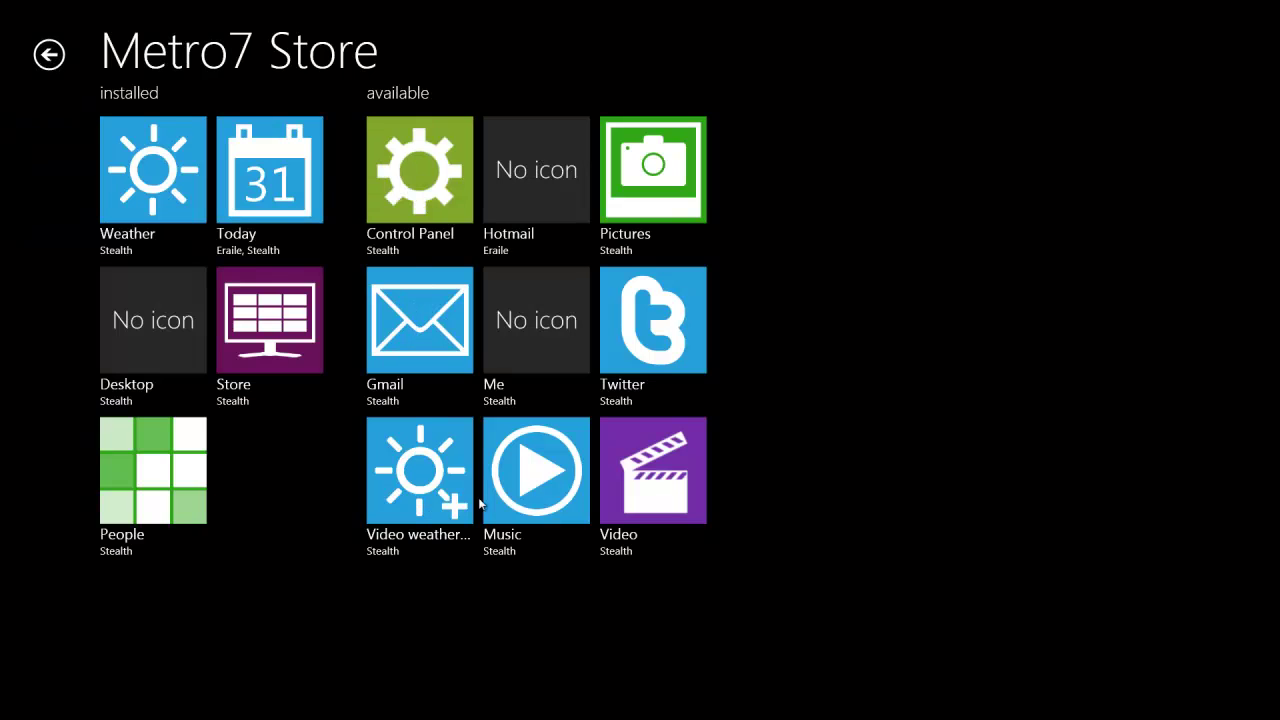
left_click(399, 493)
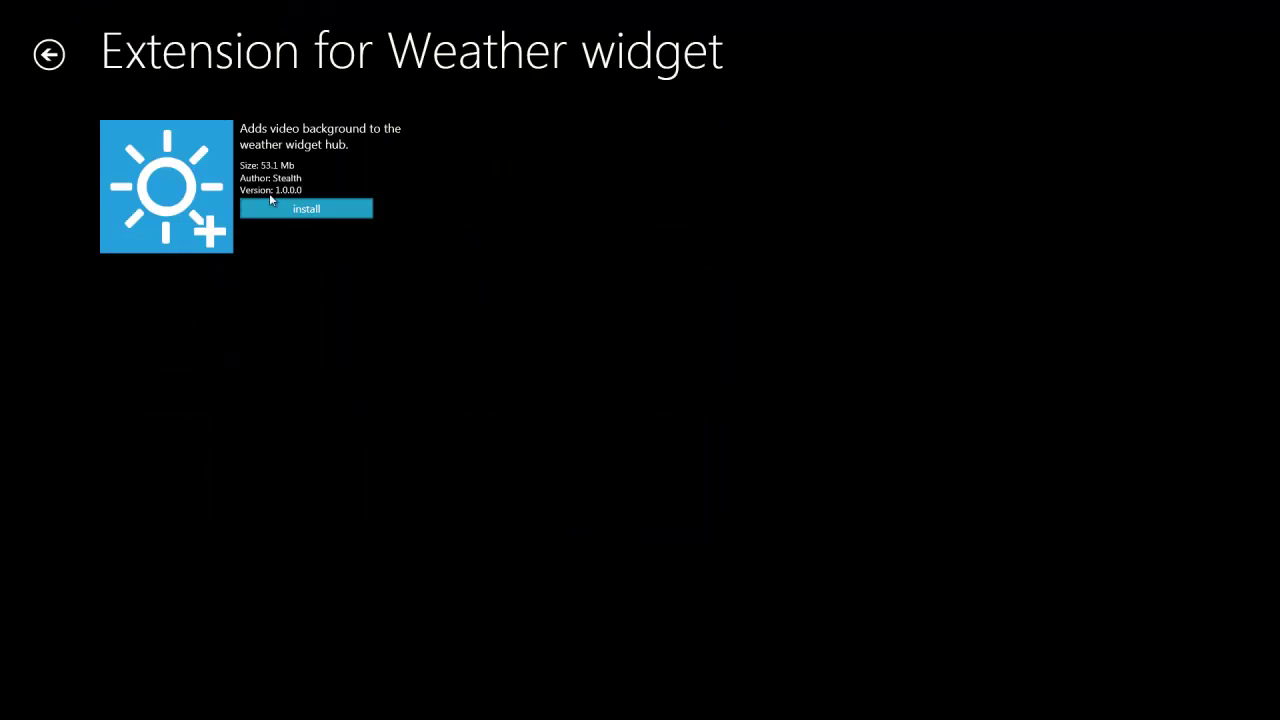
left_click(284, 209)
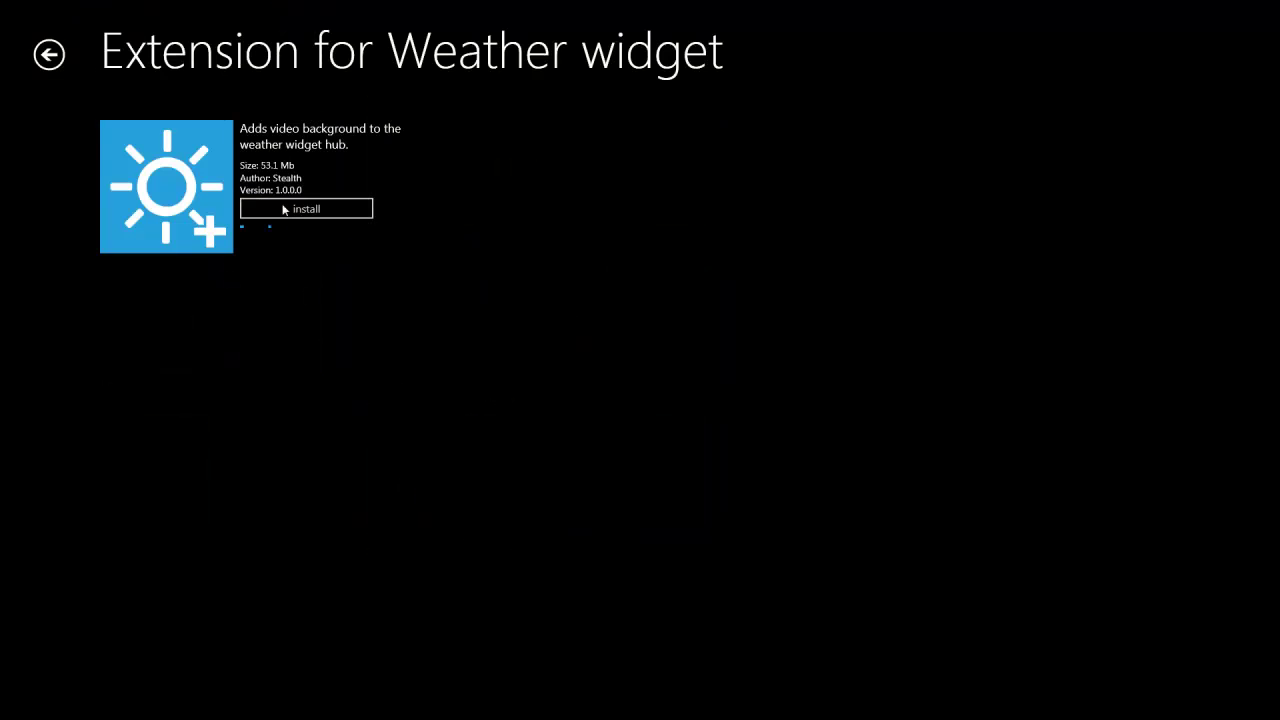
left_click(48, 56)
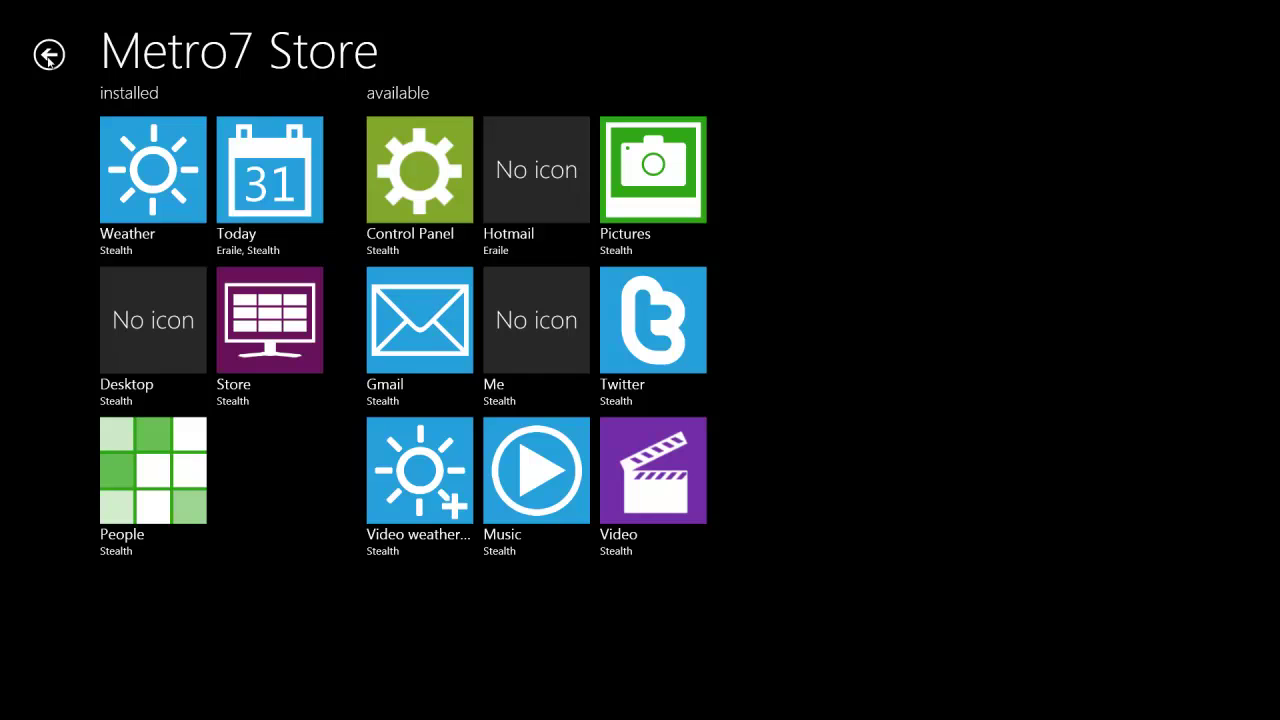
left_click(48, 56)
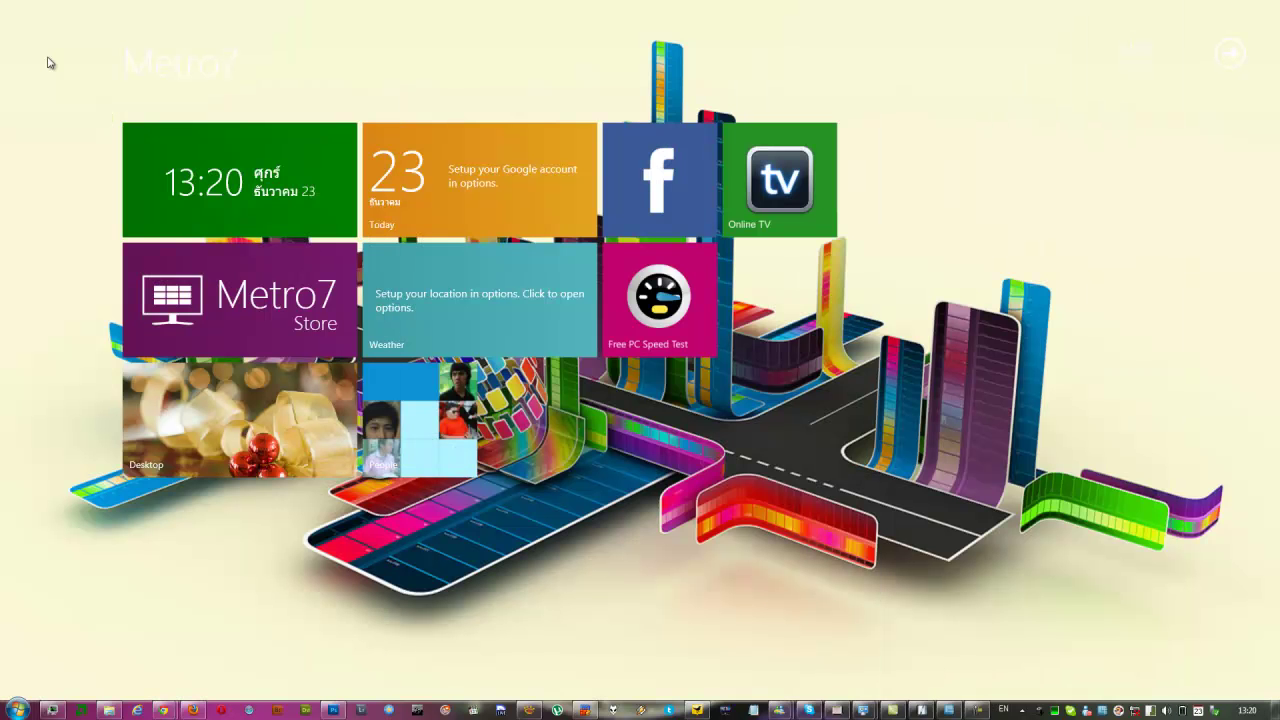
- Pin the AIDA64 application from the Aida64 folder on drive C: to the start screen
left_click(1230, 60)
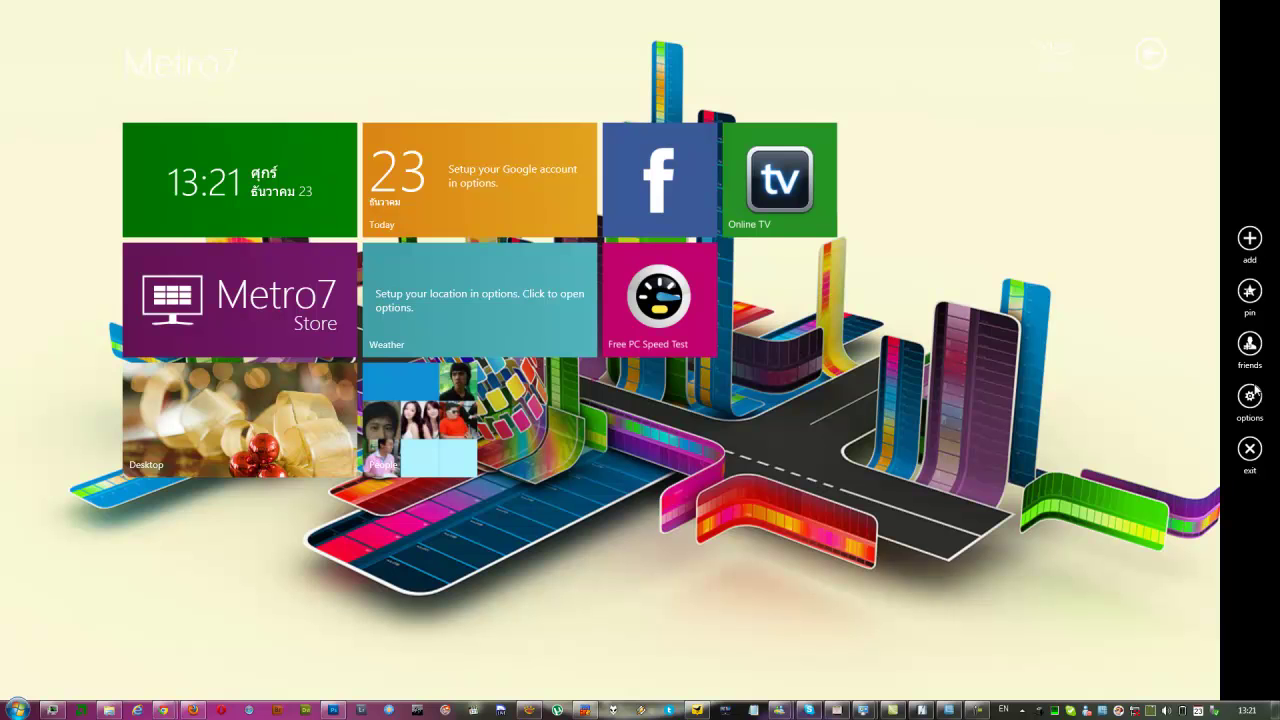
left_click(1250, 292)
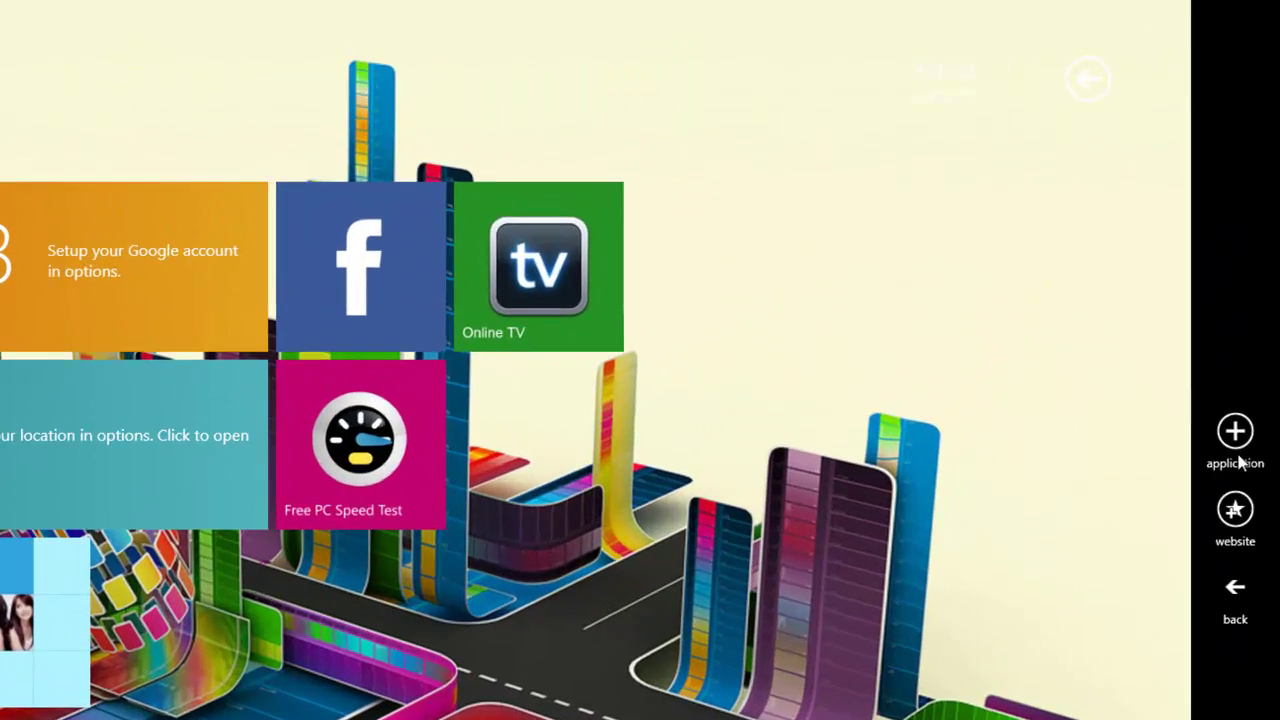
left_click(1250, 292)
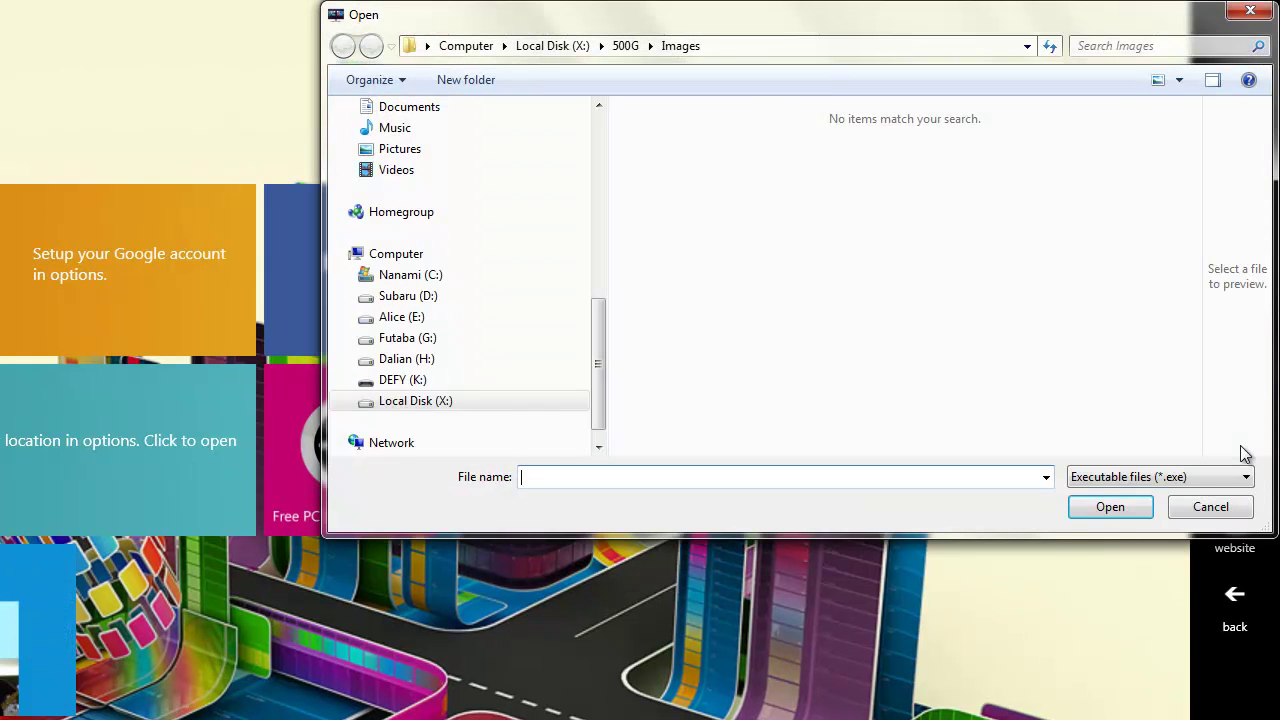
left_click(599, 285)
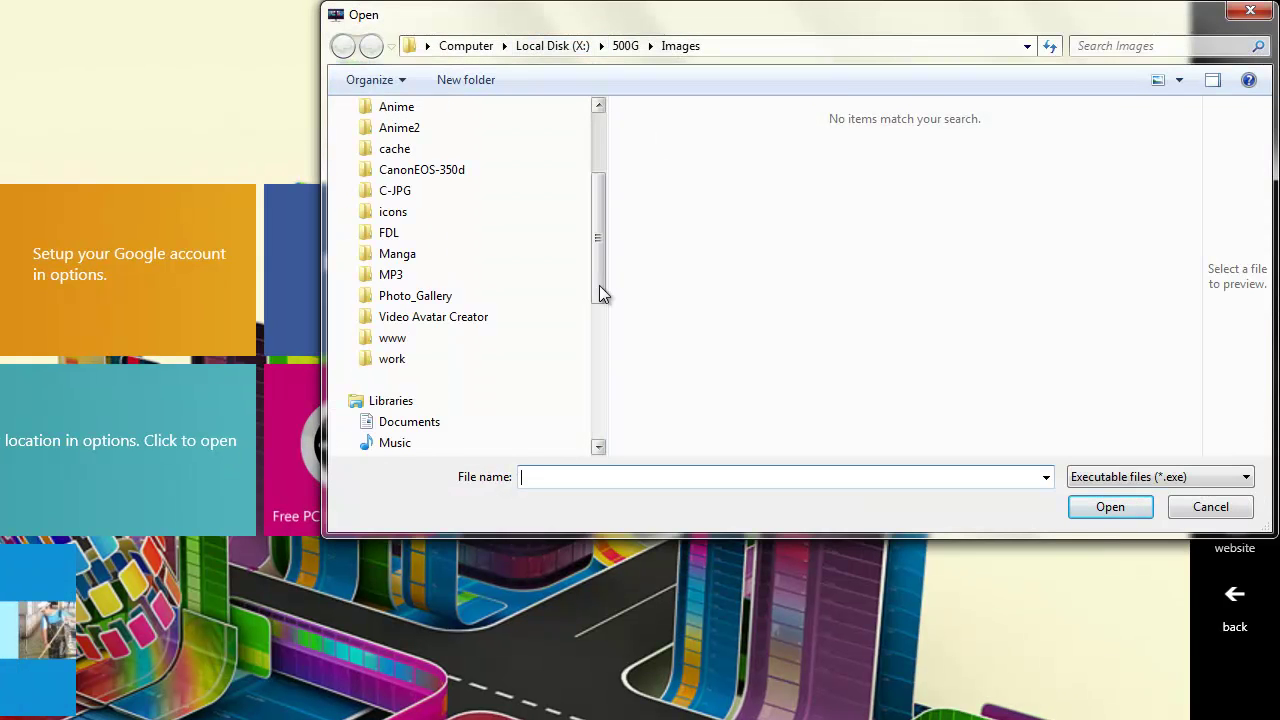
left_click_drag(599, 285, 597, 302)
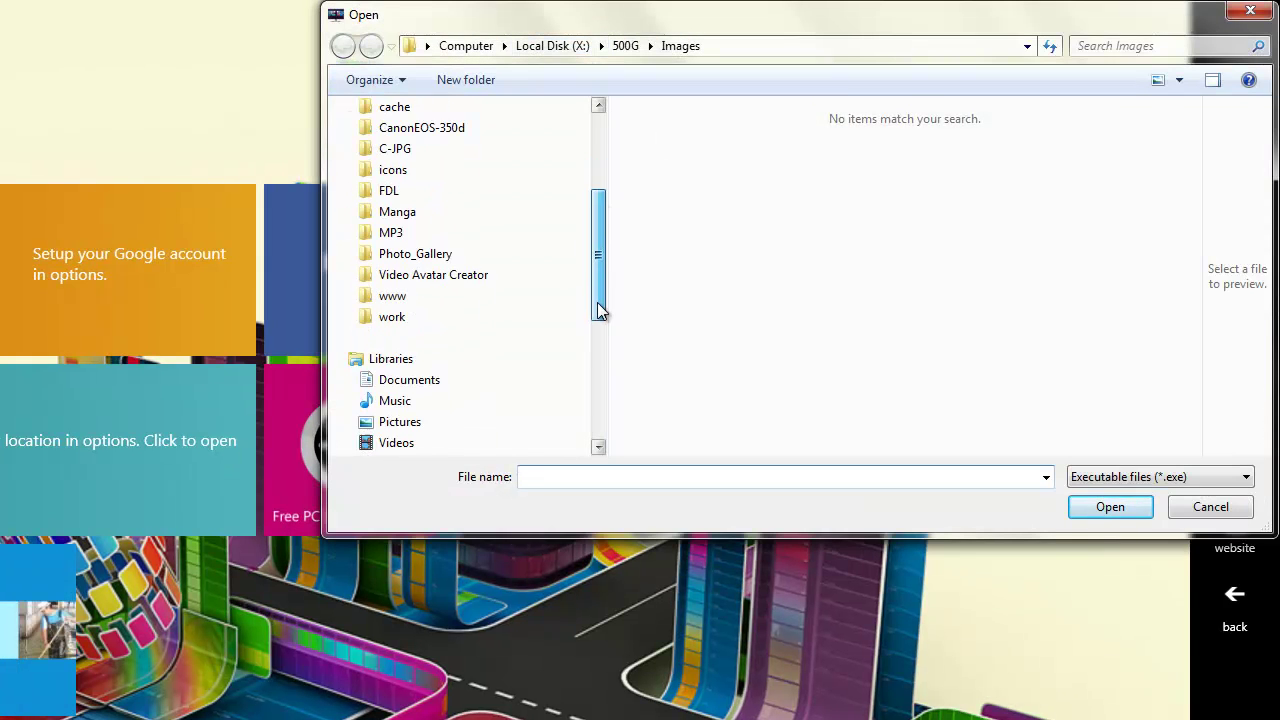
left_click(602, 390)
left_click(446, 254)
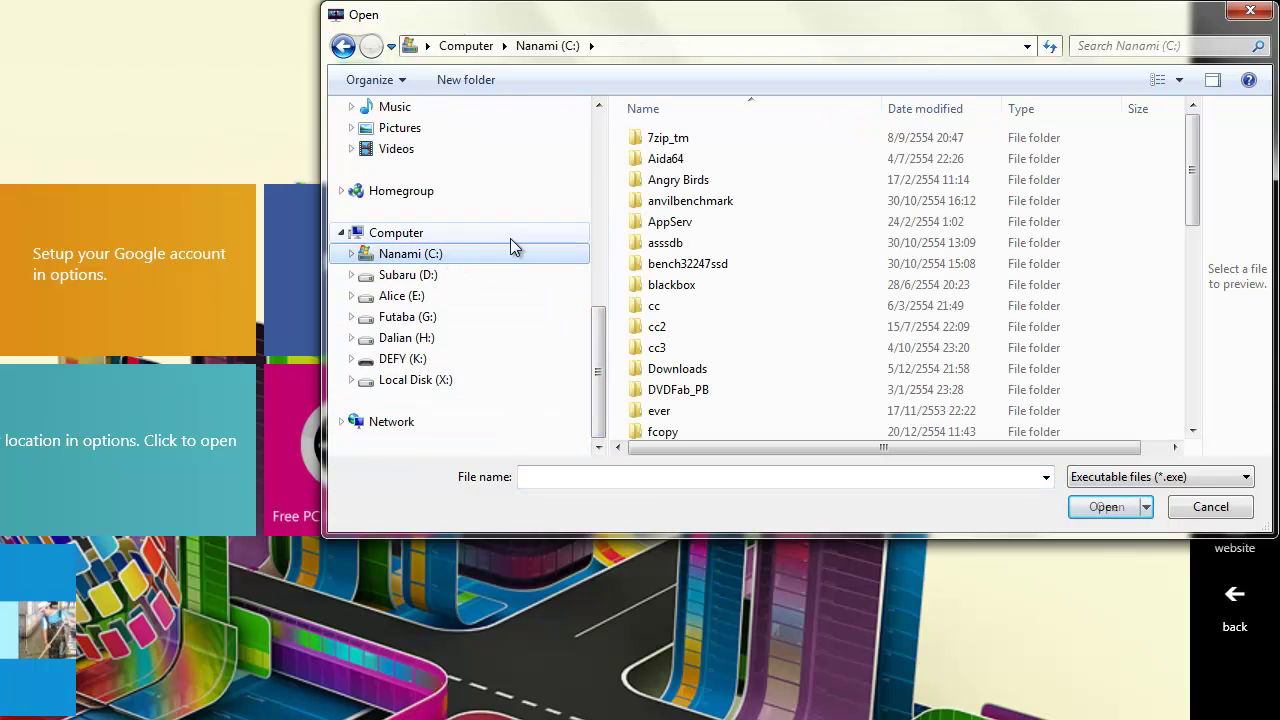
left_click(688, 162)
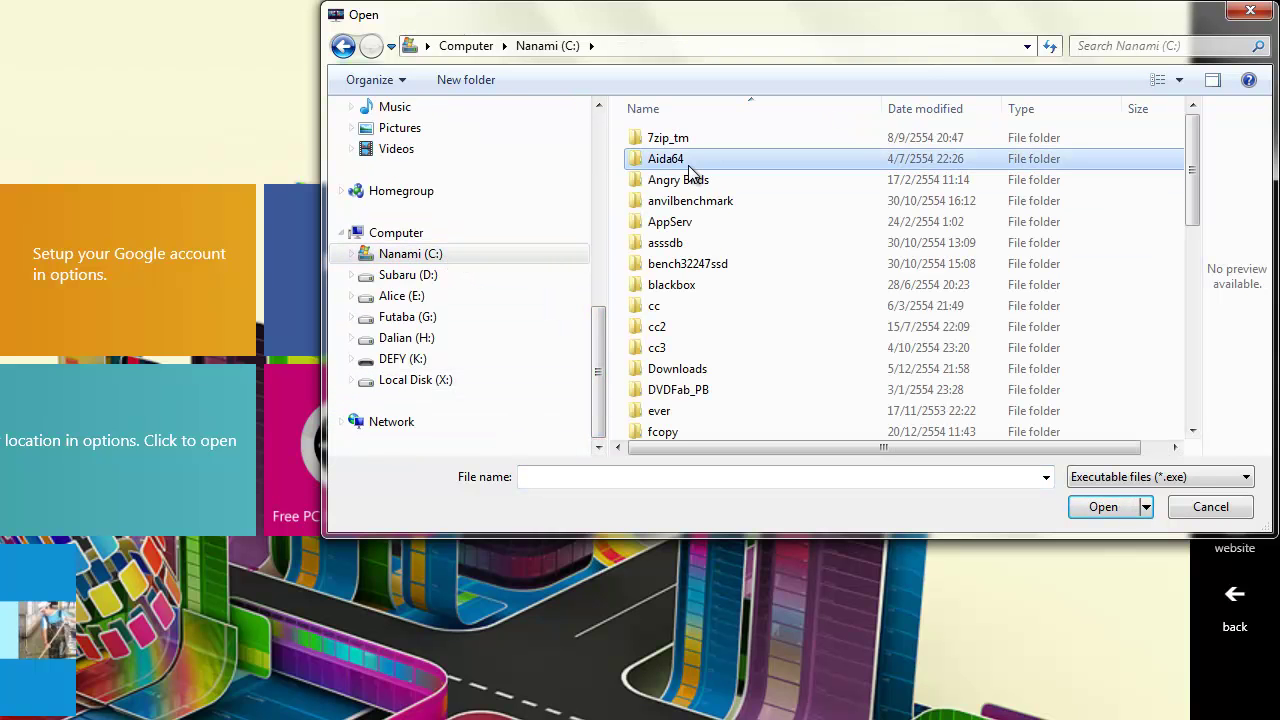
double_click(688, 162)
double_click(682, 166)
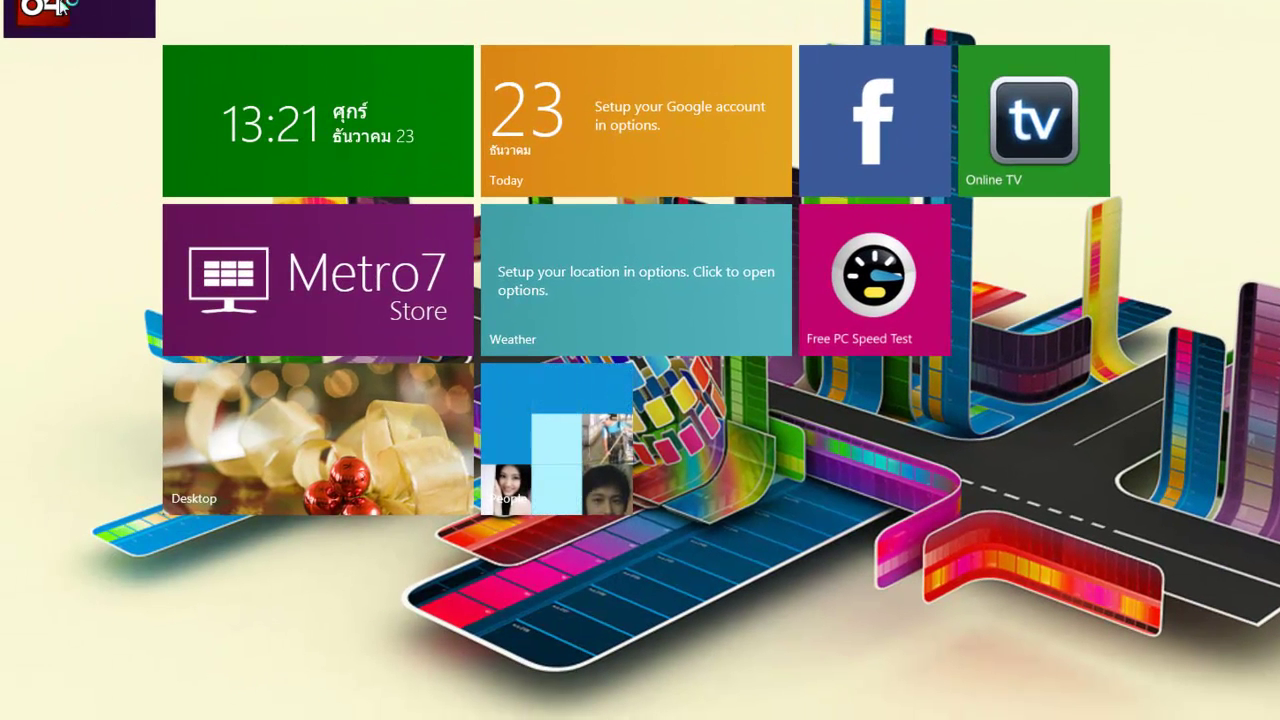
- Launch AIDA64 from its new tile, view the computer's sensor readings, and close the program
left_click(60, 8)
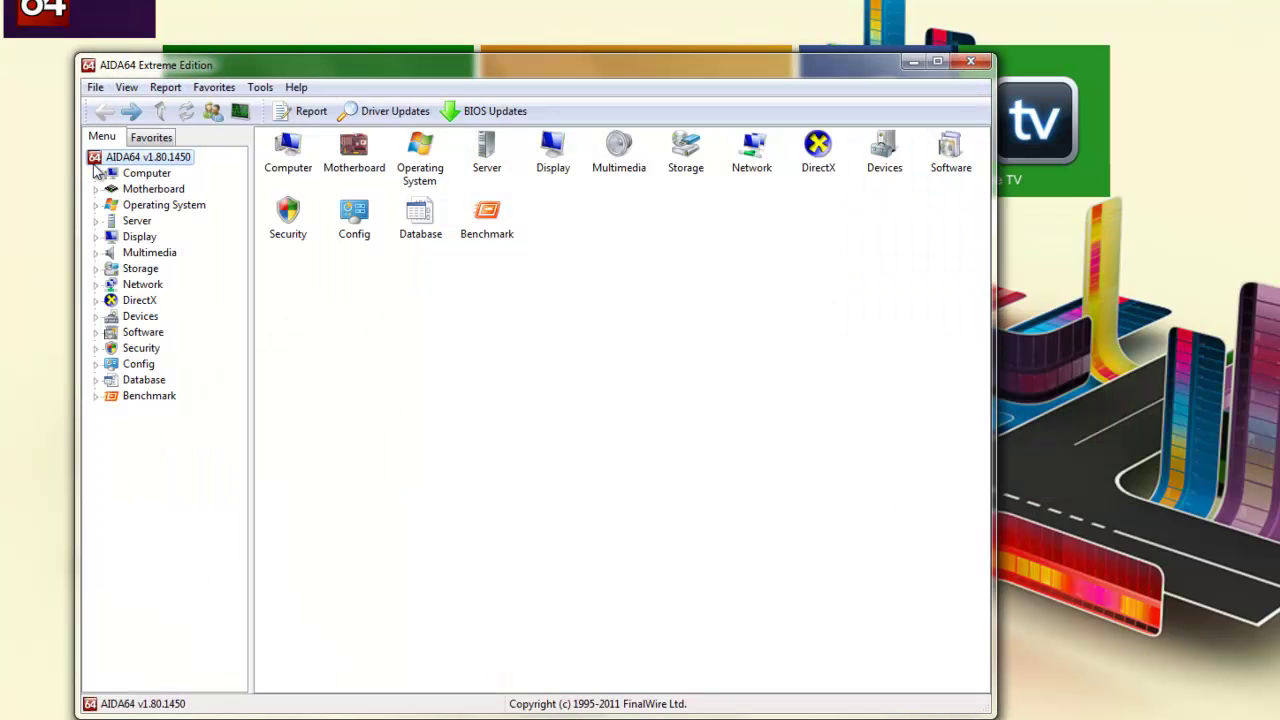
left_click(97, 174)
left_click(154, 300)
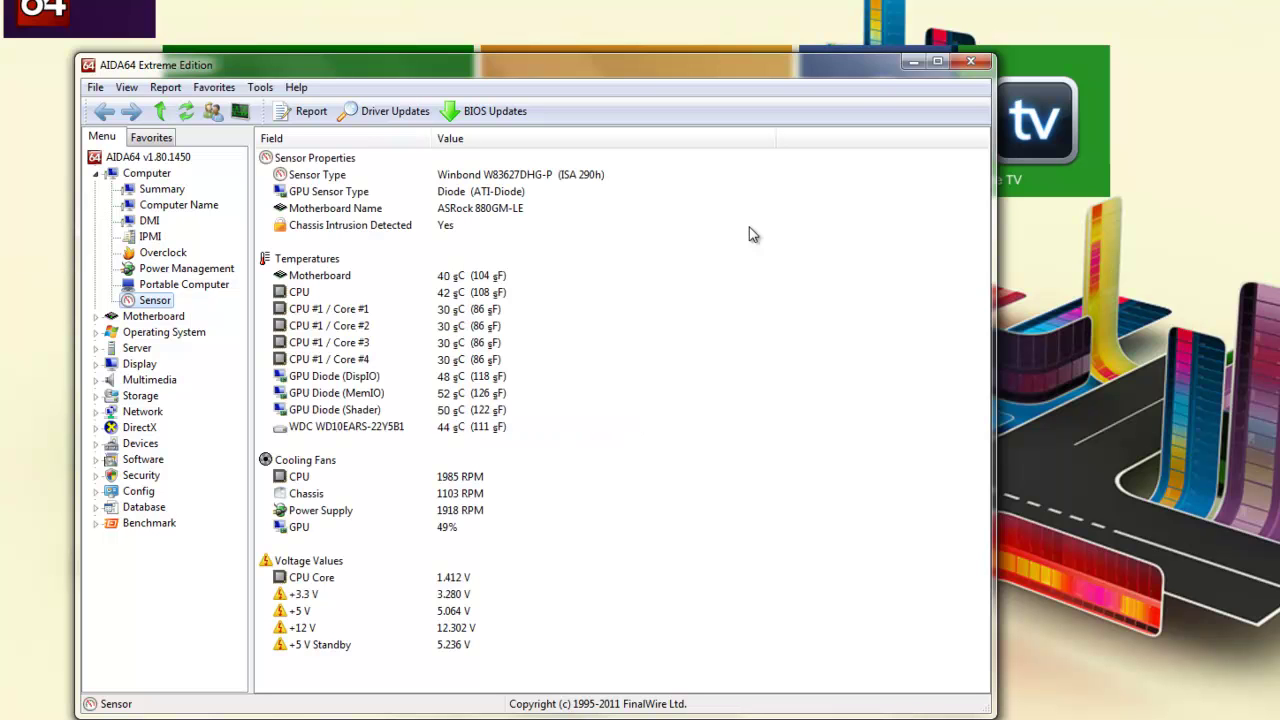
left_click(981, 63)
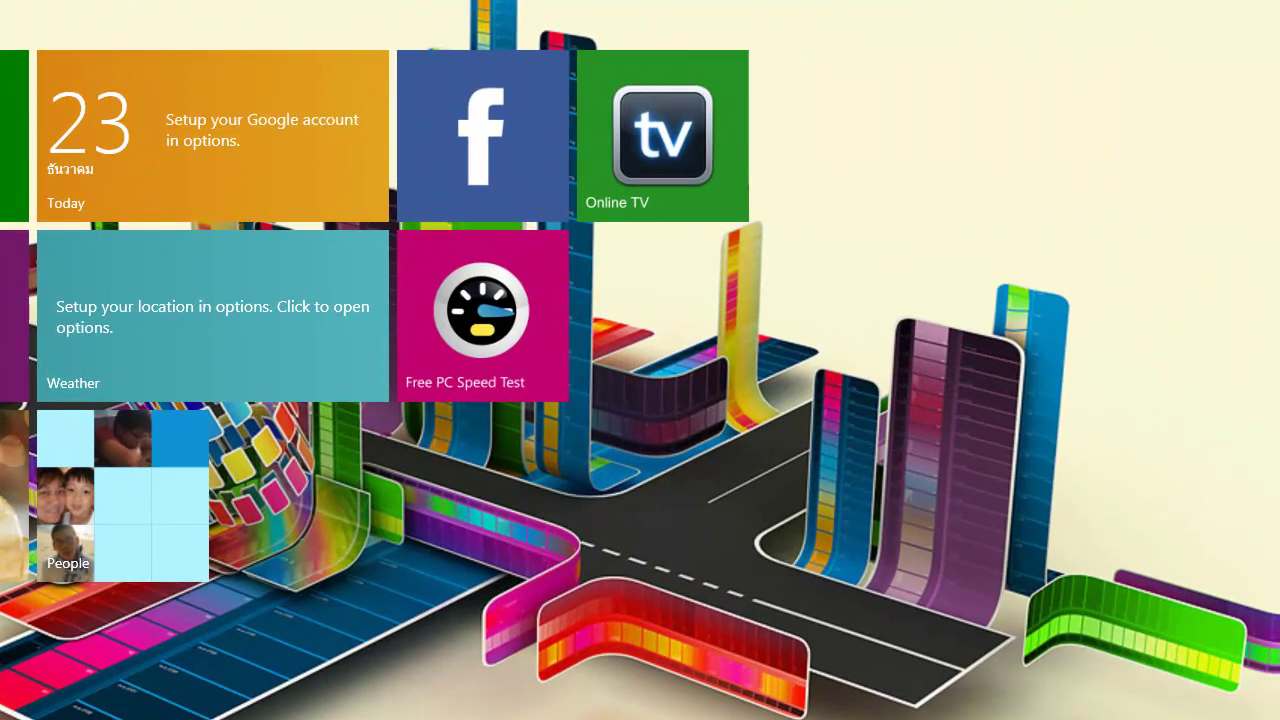
- Switch to Windows Task Manager, examine the memory use of the Metro7.exe process, and dismiss the window
key("ctrl+shift+Escape")
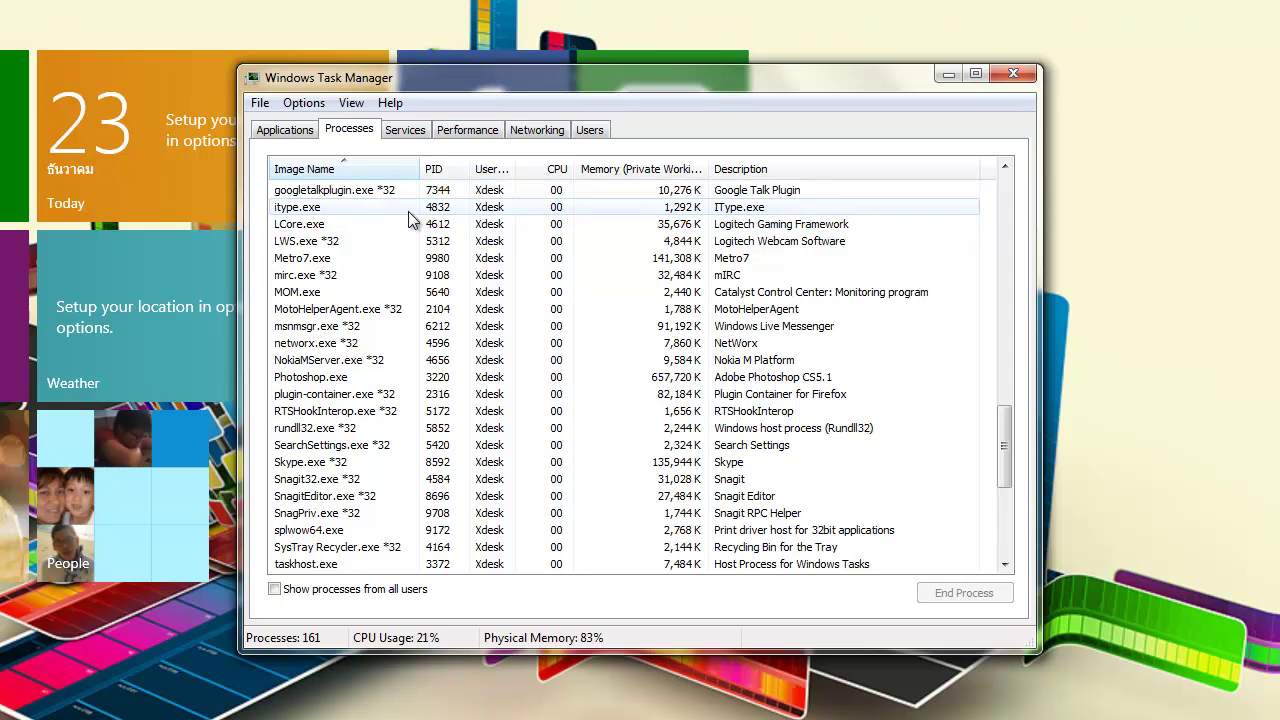
scroll(405, 235, "up", 7)
scroll(405, 235, "up", 12)
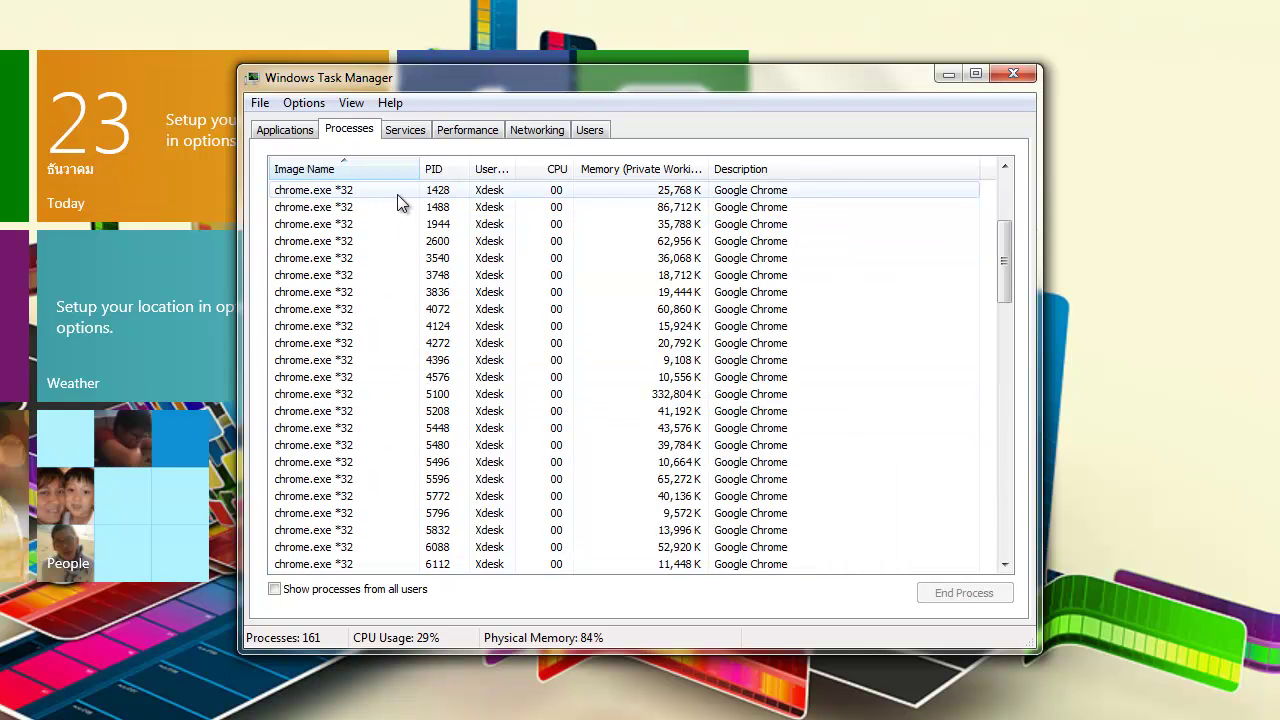
scroll(440, 330, "down", 18)
scroll(393, 343, "up", 3)
left_click(325, 430)
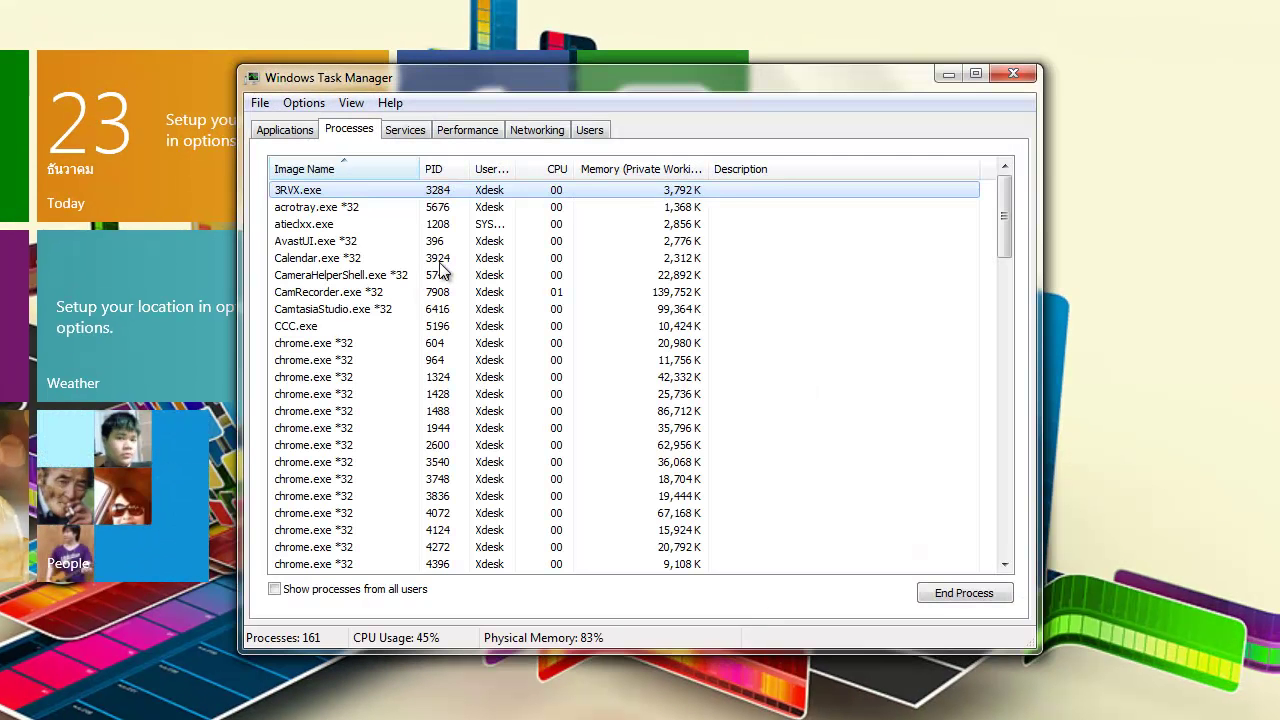
left_click(359, 311)
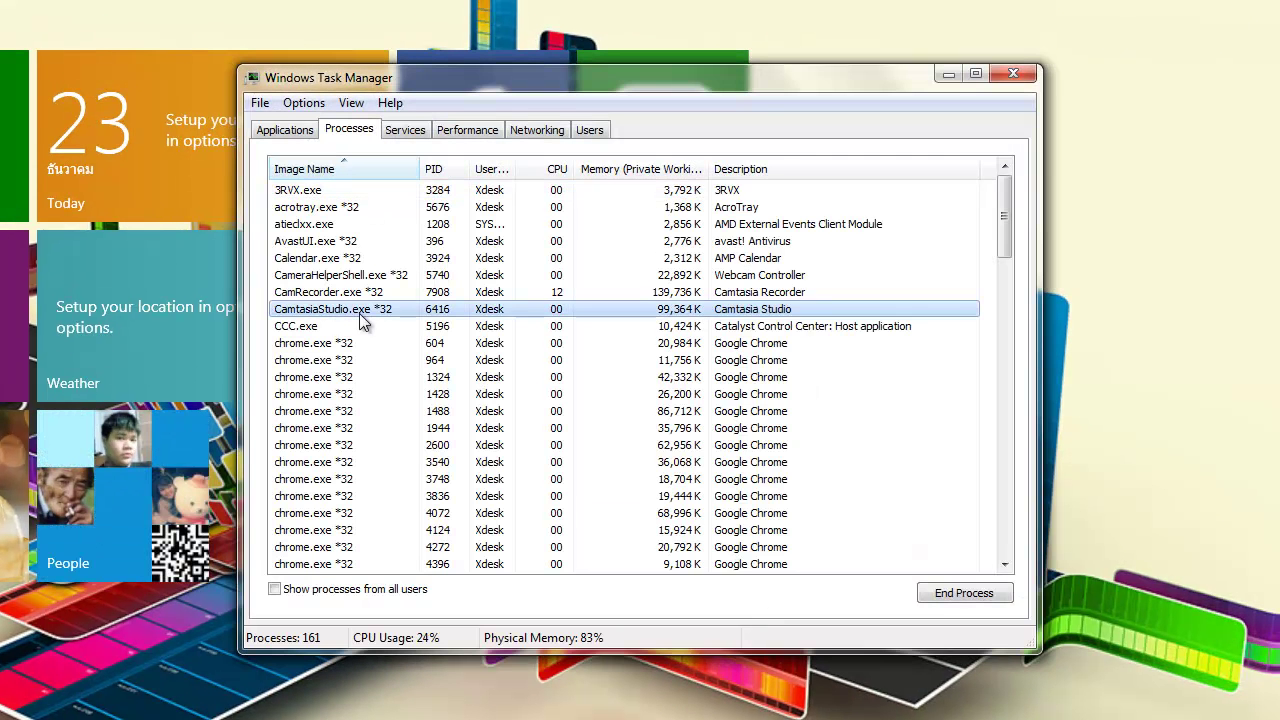
scroll(430, 410, "down", 20)
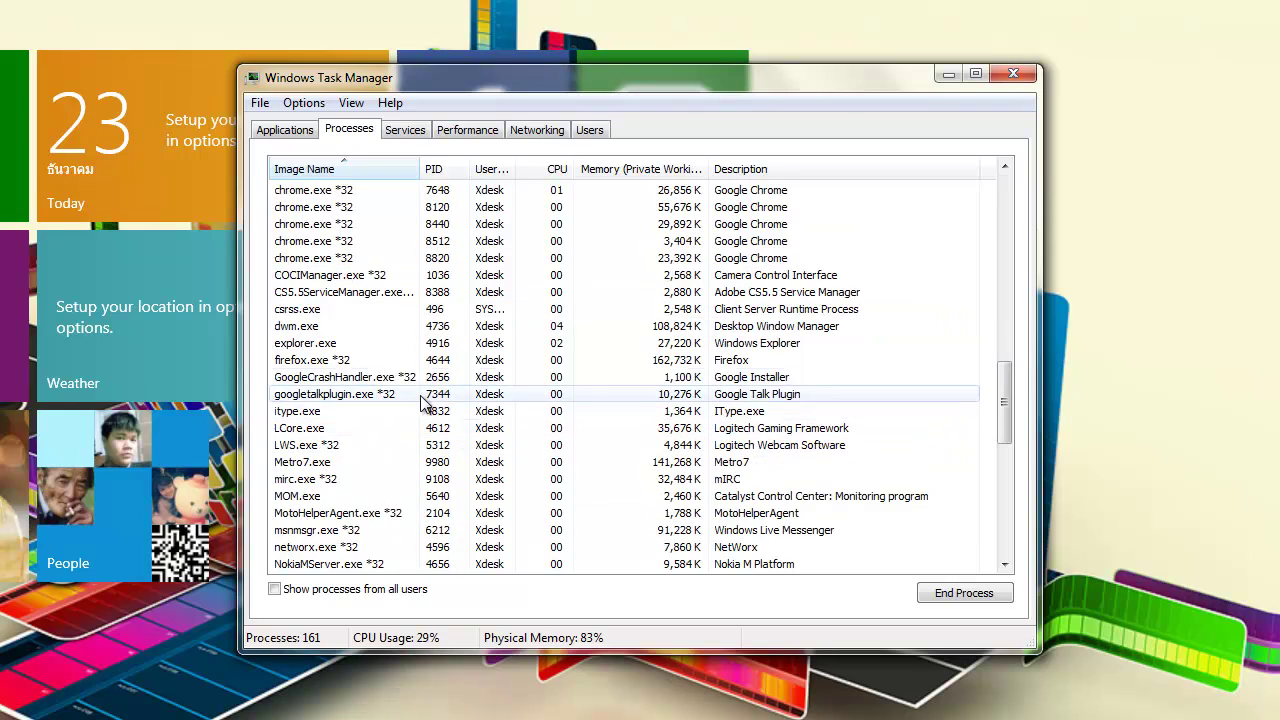
left_click(363, 463)
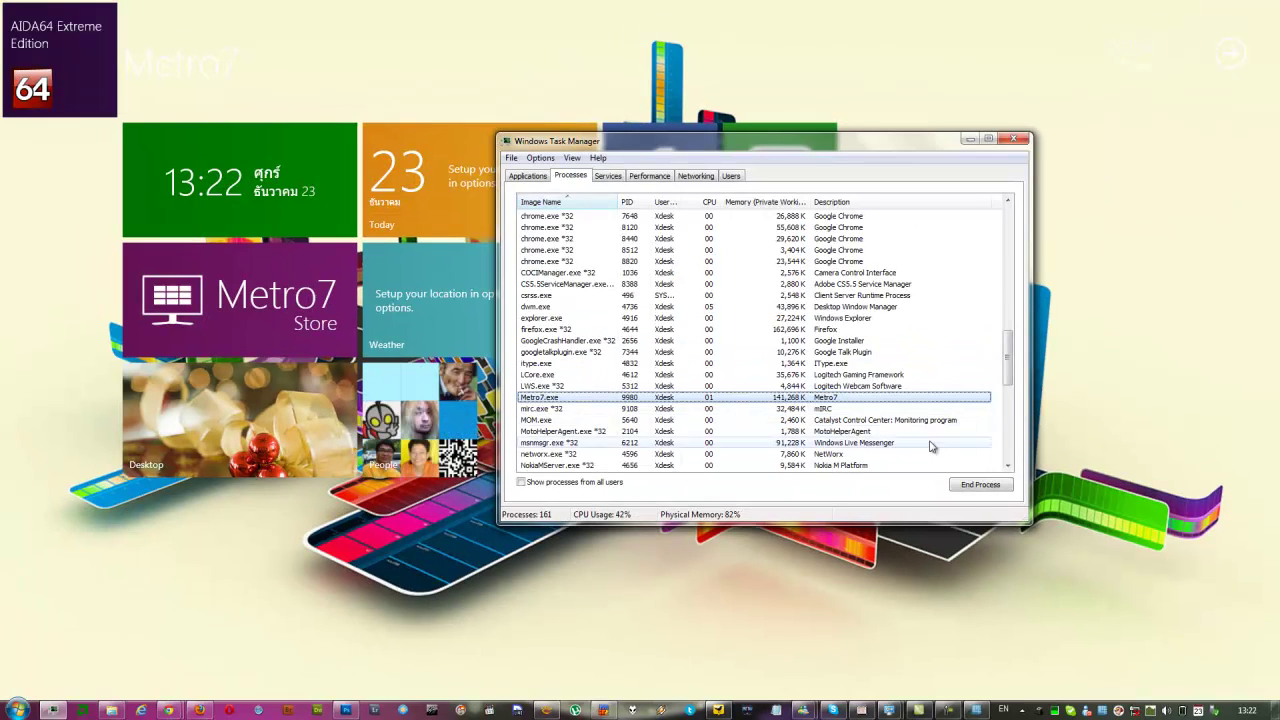
left_click(967, 141)
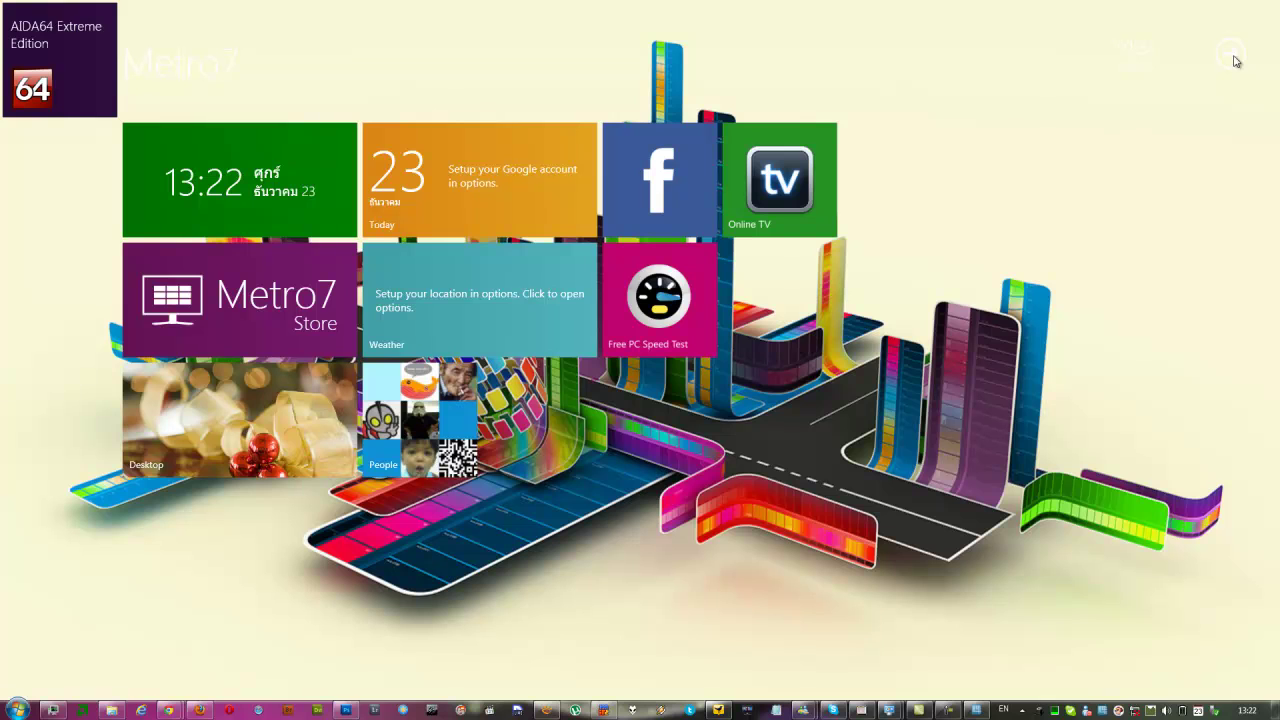
- Open the Metro7 settings, view the General options and the About information, and return to the start screen
mouse_move(1236, 61)
left_click(1252, 400)
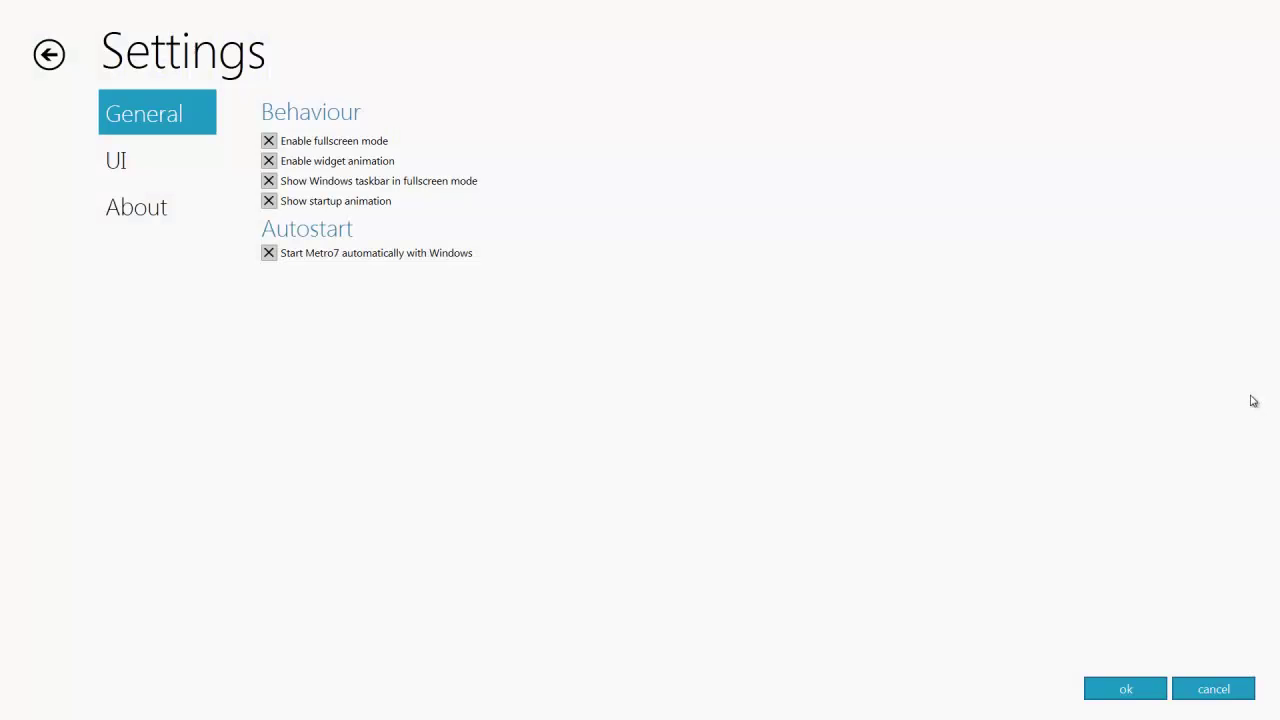
left_click(145, 210)
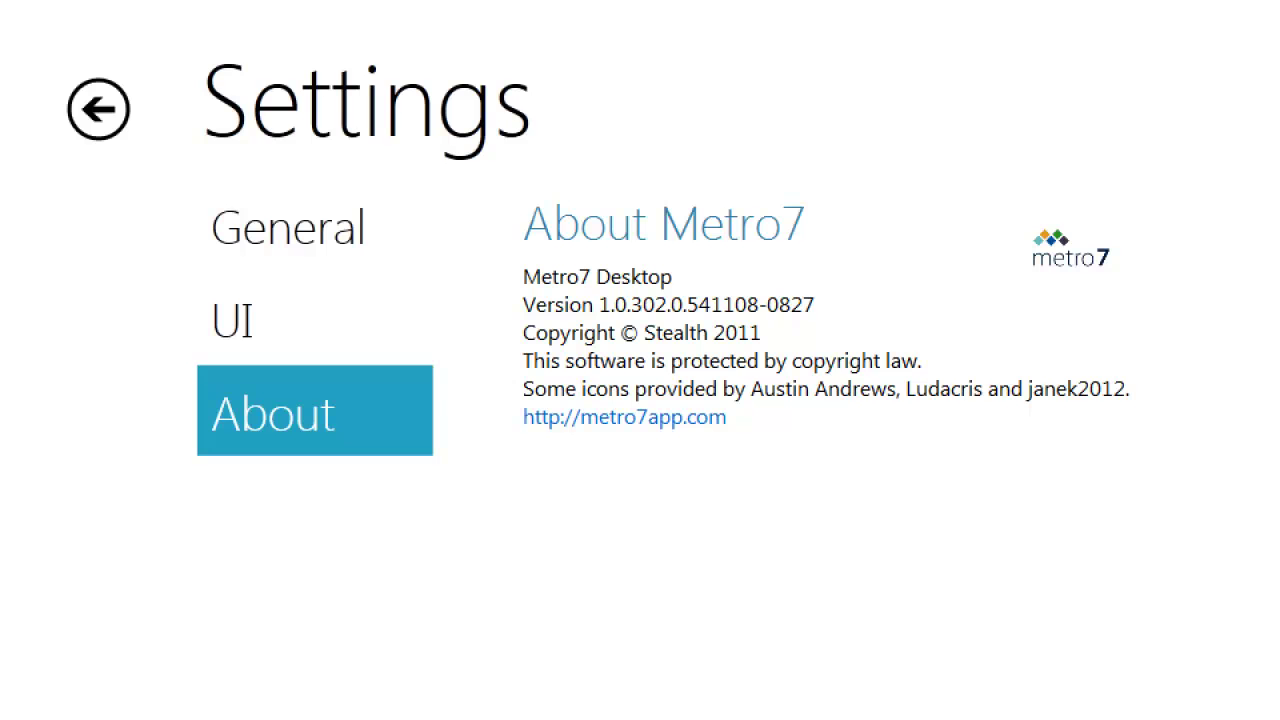
left_click(1128, 686)
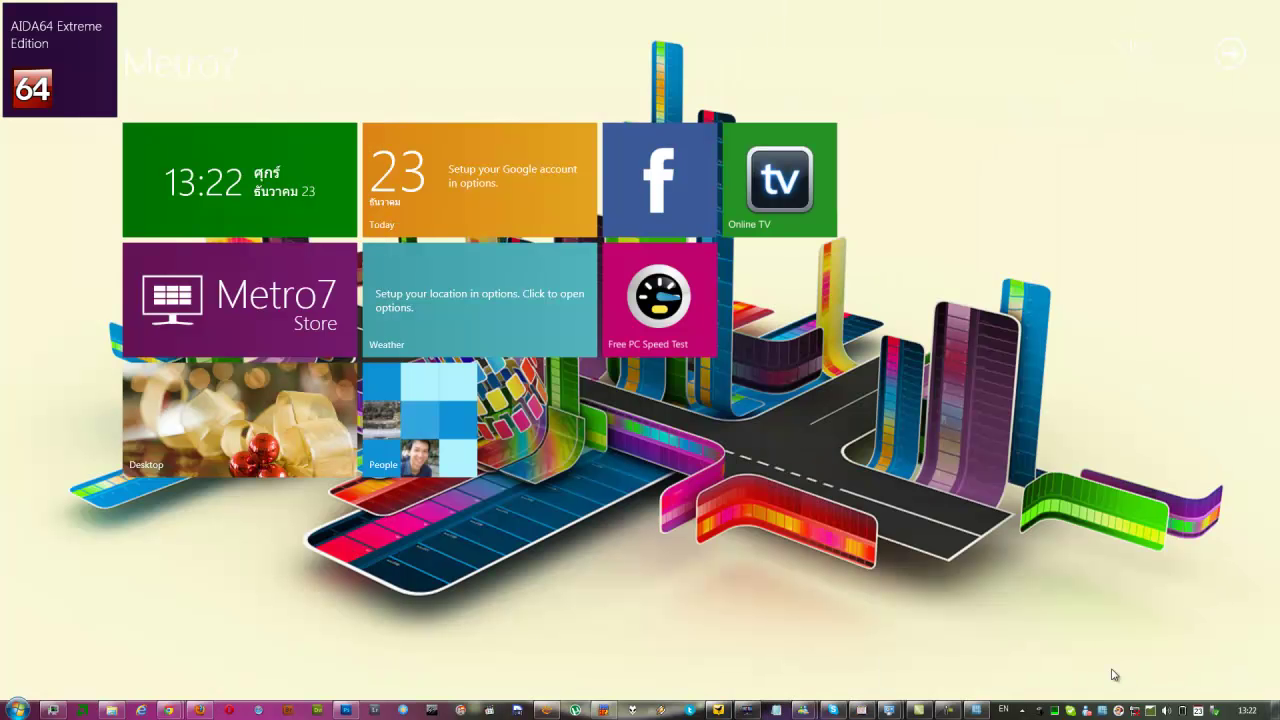
- Exit Metro7 from the start screen
right_click(1115, 675)
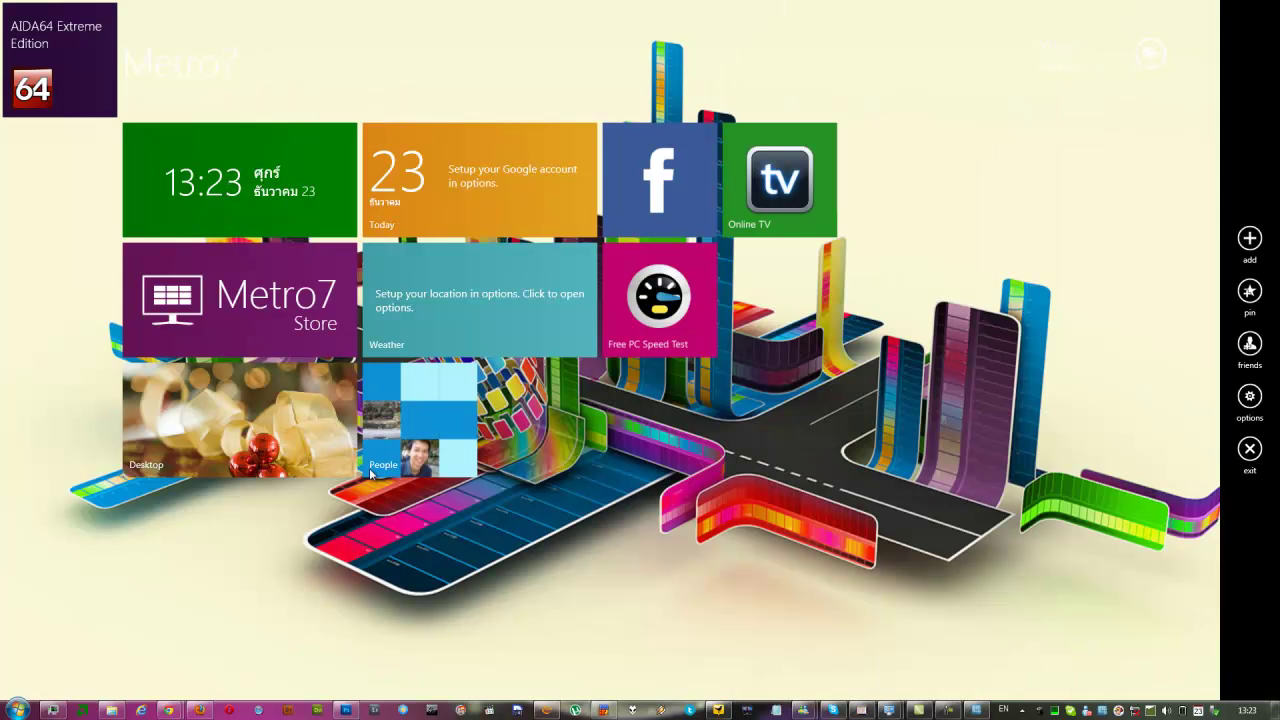
left_click(626, 504)
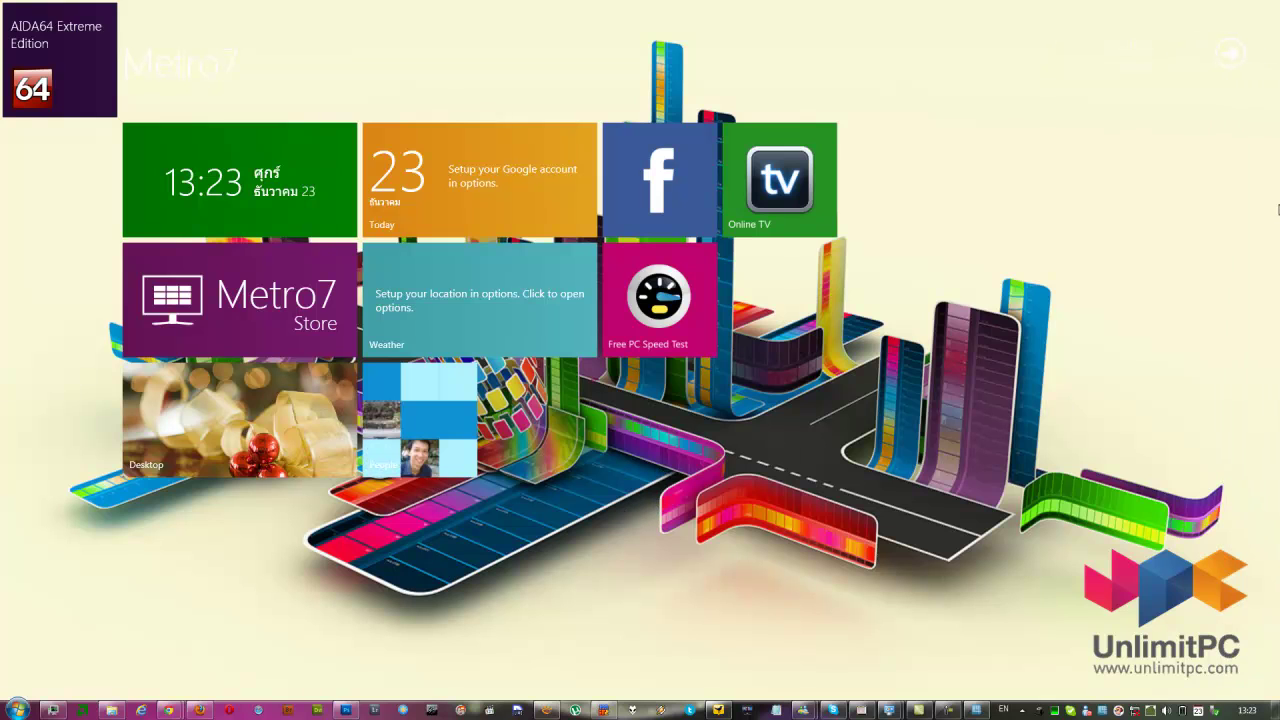
right_click(1238, 58)
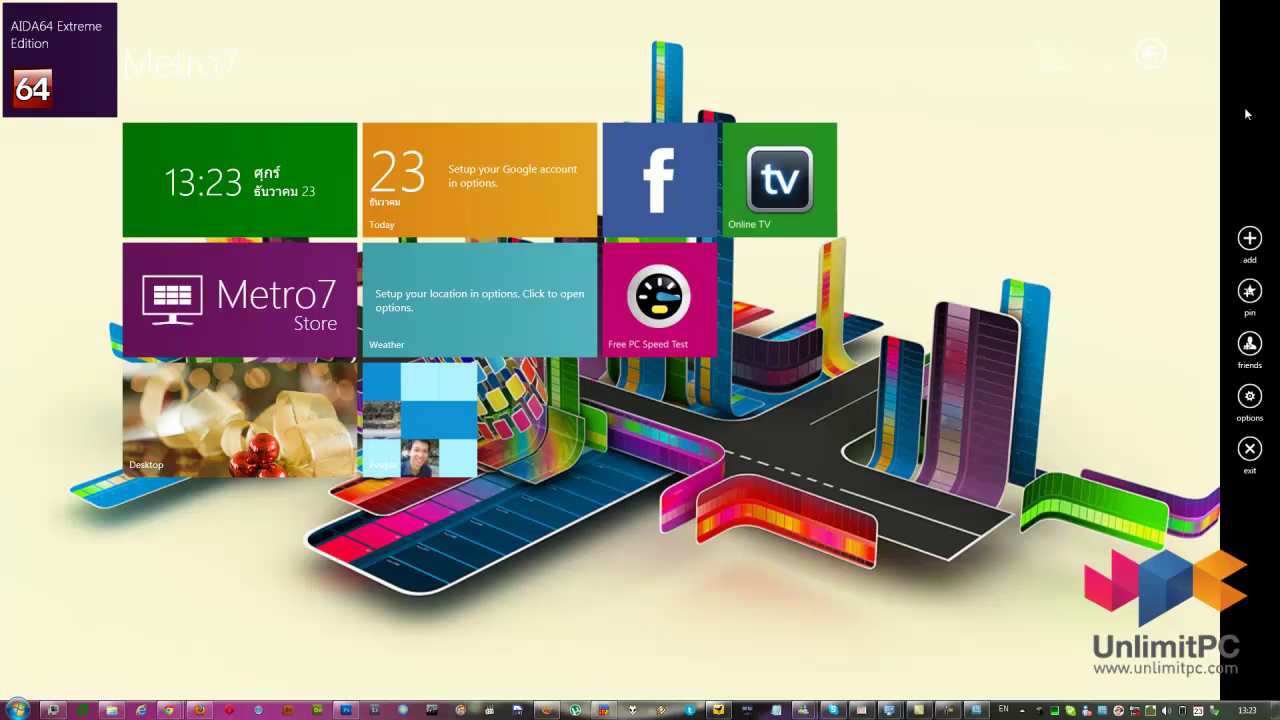
left_click(1250, 451)
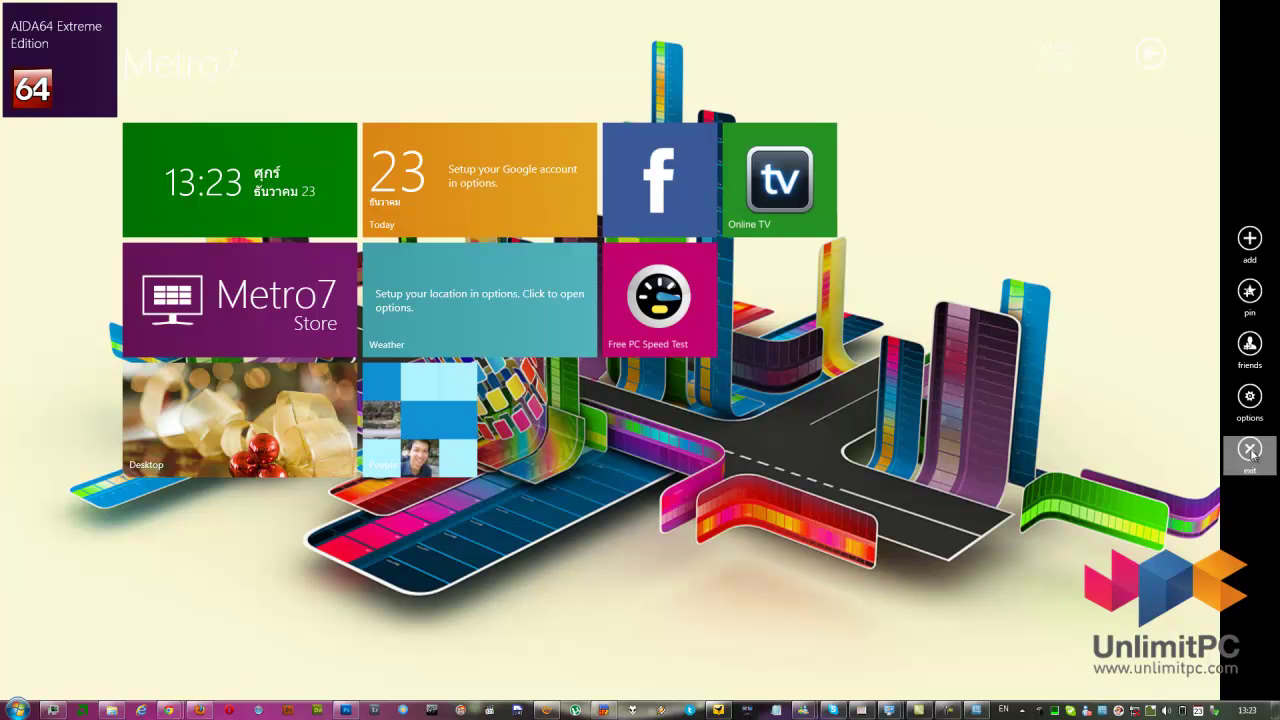